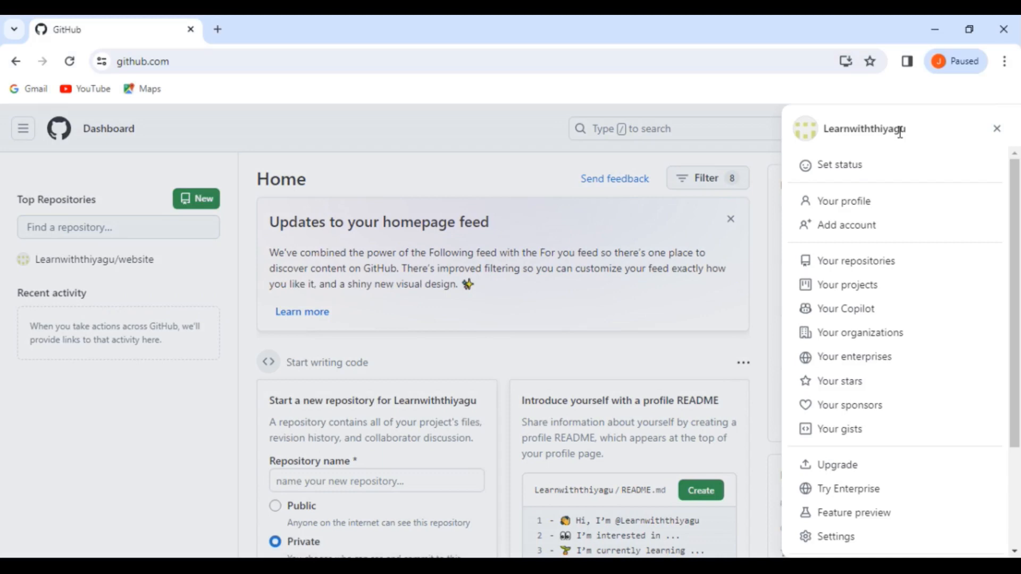
Close the account menu, start a new repository and name it webdesign
{"action": "left_click", "coordinate": [997, 129]}
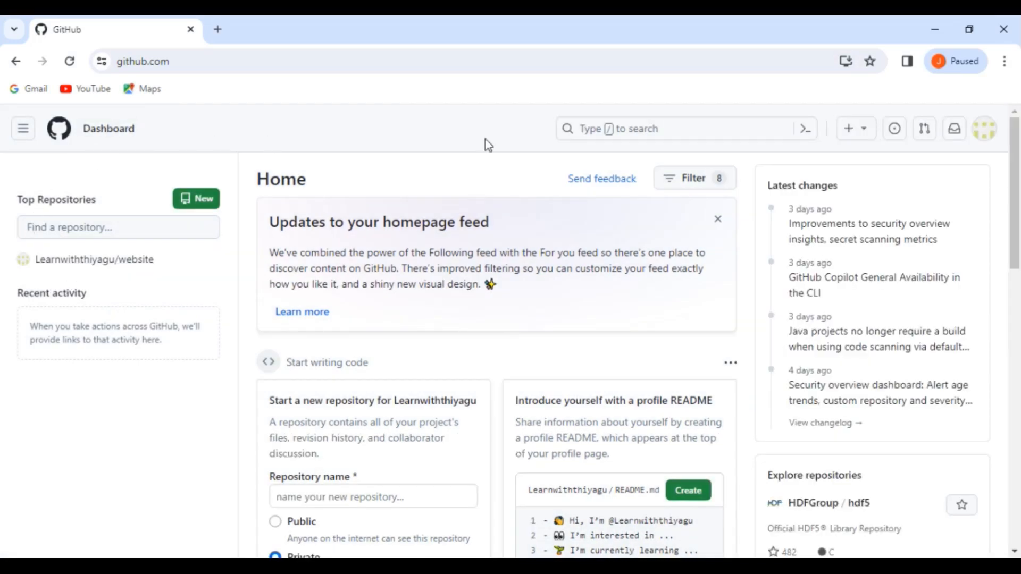
{"action": "mouse_move", "coordinate": [137, 267]}
{"action": "left_click", "coordinate": [862, 133]}
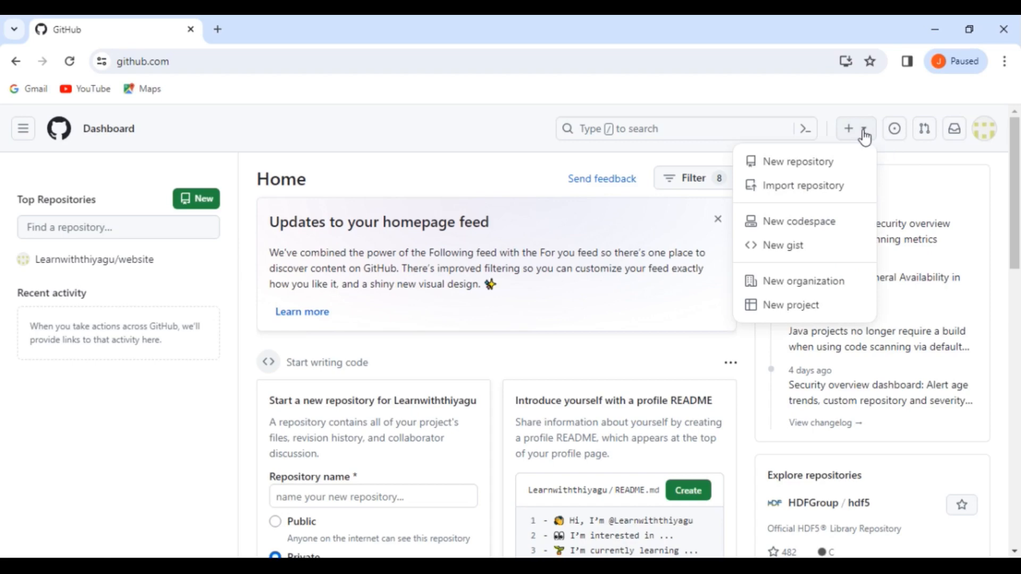
{"action": "left_click", "coordinate": [808, 162]}
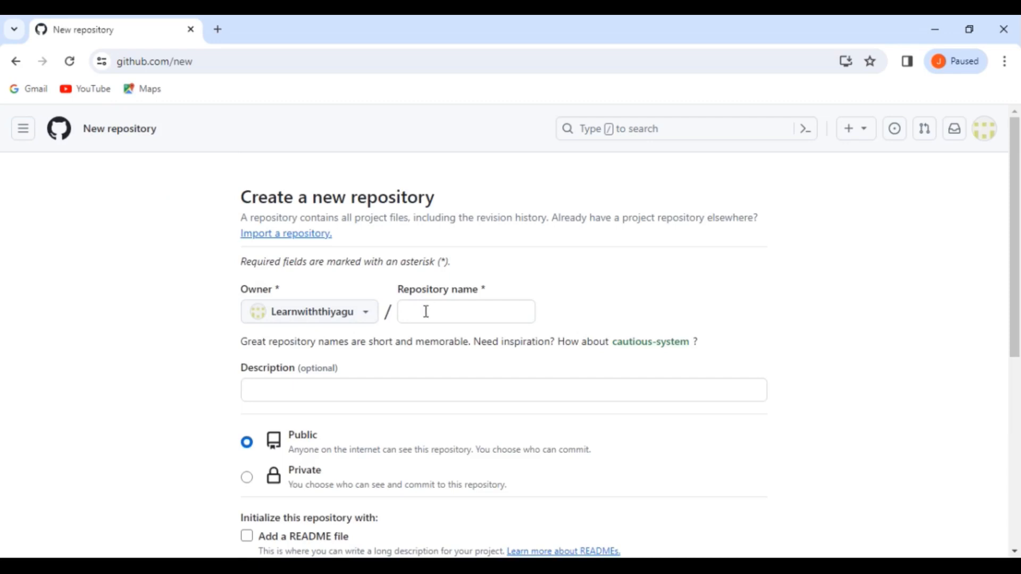
{"action": "left_click", "coordinate": [427, 312]}
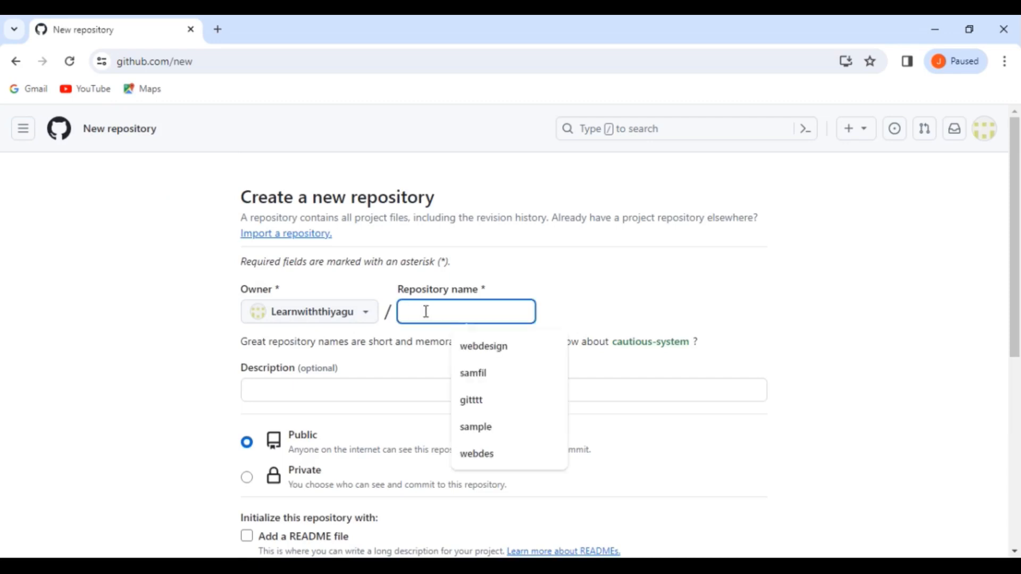
{"action": "left_click", "coordinate": [475, 352]}
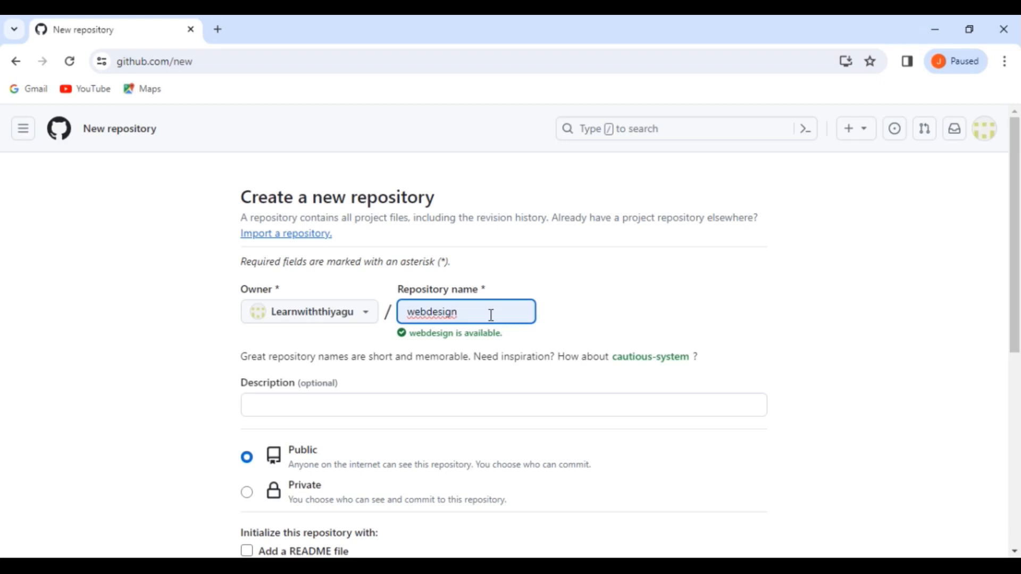
Include a README file and create the public webdesign repository
{"action": "scroll", "coordinate": [492, 315], "scroll_direction": "down", "scroll_amount": 3}
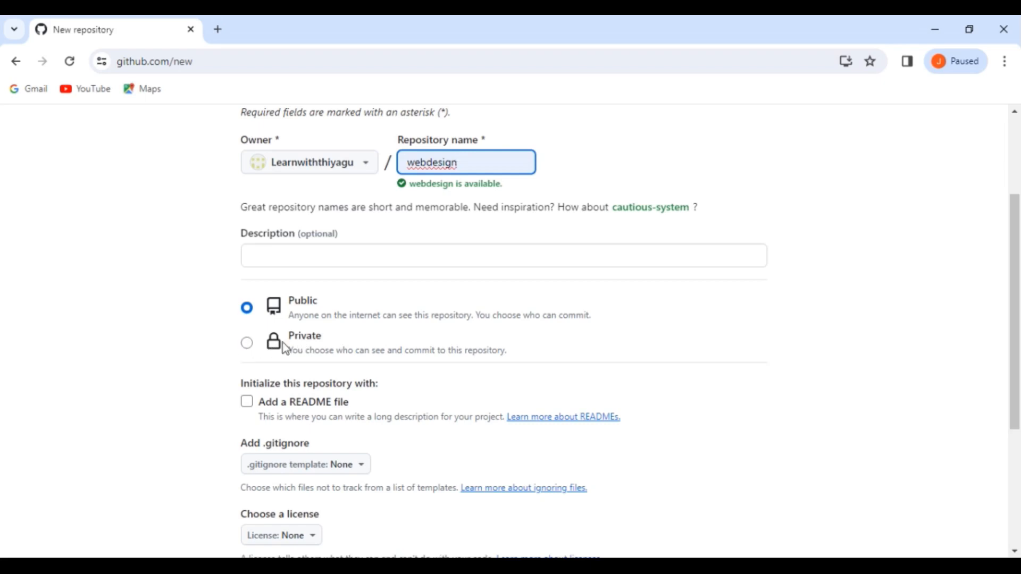
{"action": "scroll", "coordinate": [314, 342], "scroll_direction": "down", "scroll_amount": 1}
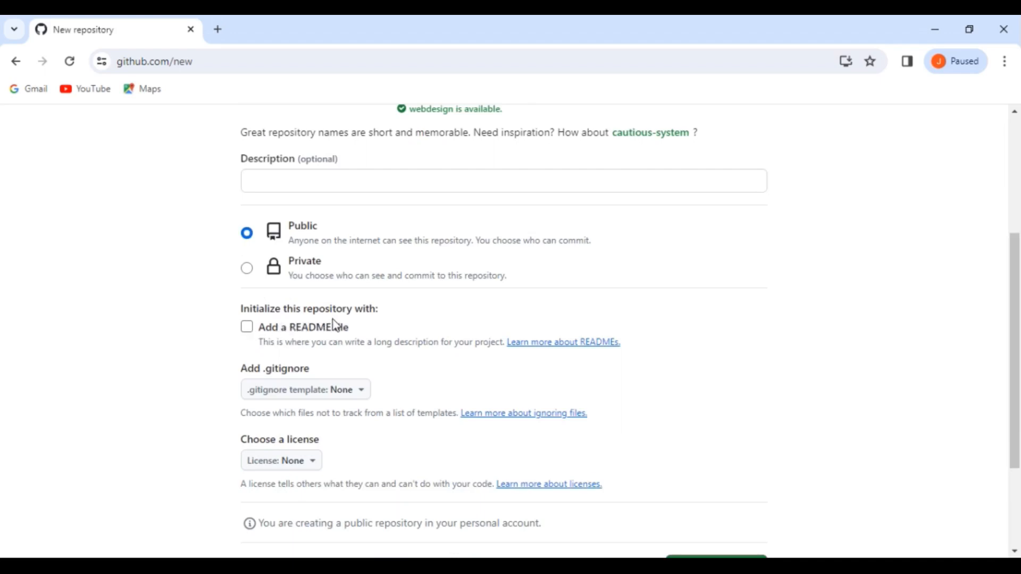
{"action": "left_click", "coordinate": [247, 327]}
{"action": "scroll", "coordinate": [342, 338], "scroll_direction": "down", "scroll_amount": 3}
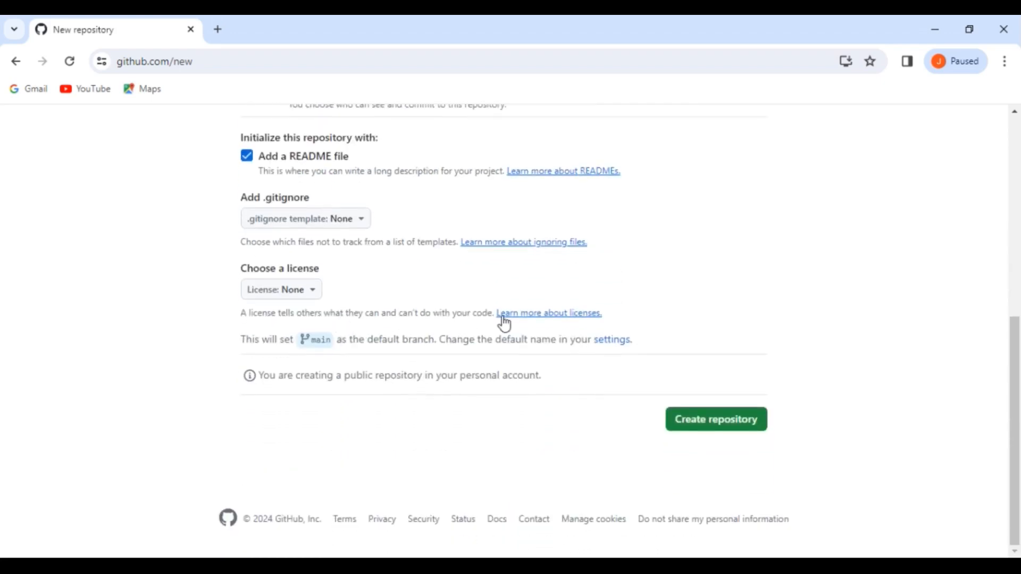
{"action": "left_click", "coordinate": [721, 423]}
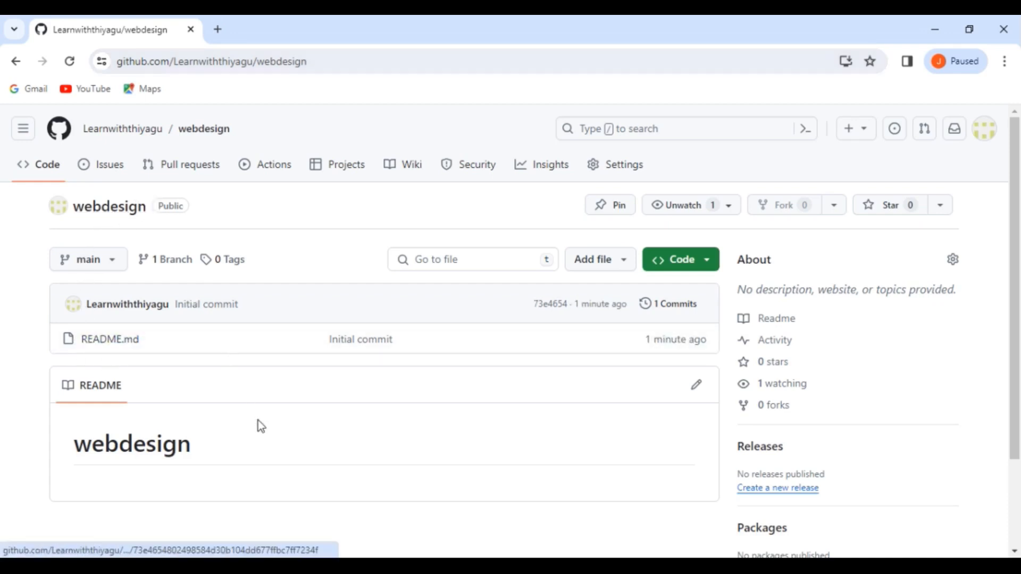
Review the webdesign repository page and its options for adding files
{"action": "scroll", "coordinate": [310, 375], "scroll_direction": "down", "scroll_amount": 2}
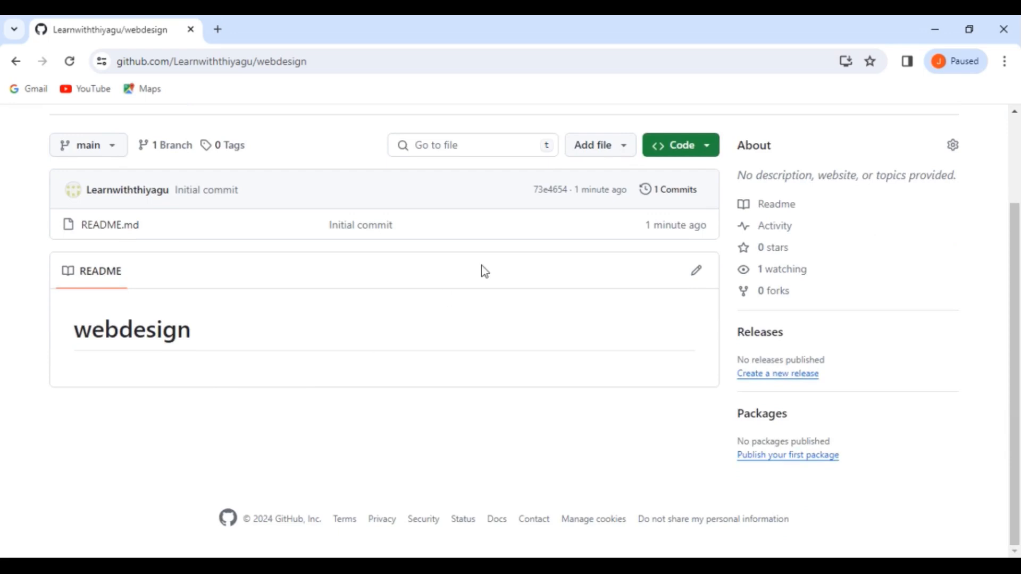
{"action": "left_click", "coordinate": [624, 152]}
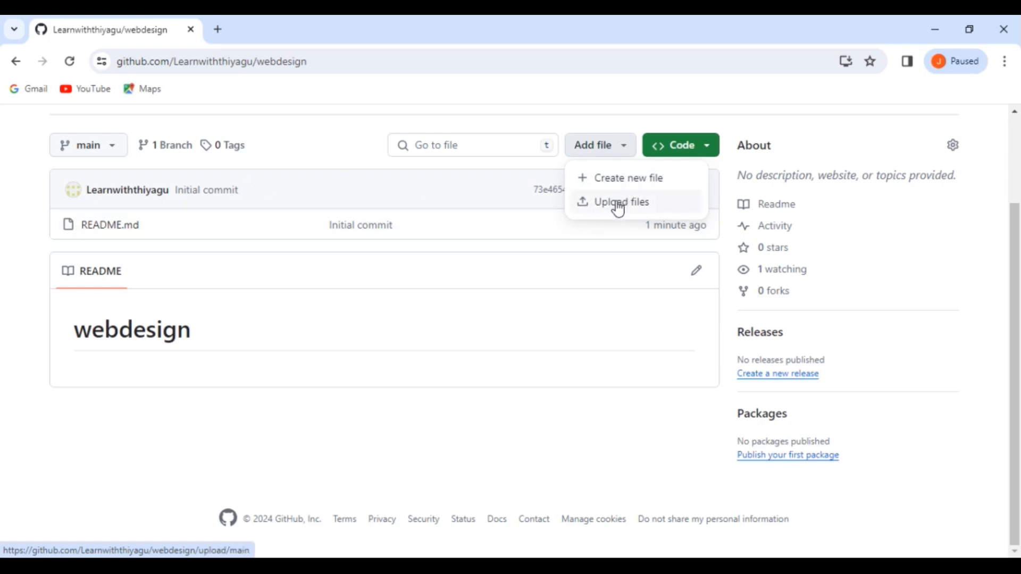
{"action": "scroll", "coordinate": [535, 325], "scroll_direction": "up", "scroll_amount": 1}
{"action": "scroll", "coordinate": [535, 324], "scroll_direction": "up", "scroll_amount": 1}
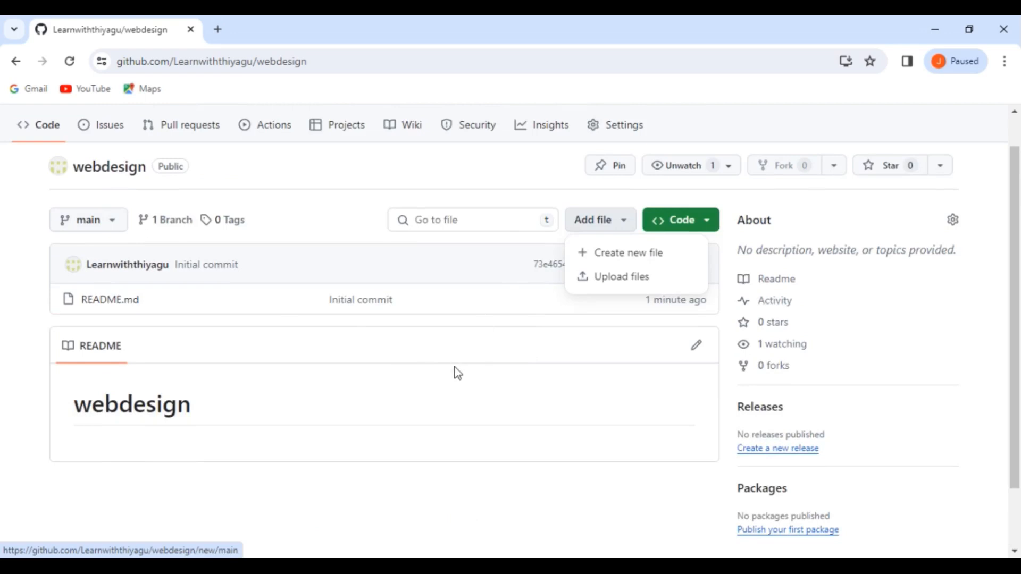
{"action": "scroll", "coordinate": [786, 203], "scroll_direction": "up", "scroll_amount": 1}
Start another new repository and name it webdesign1
{"action": "left_click", "coordinate": [863, 130]}
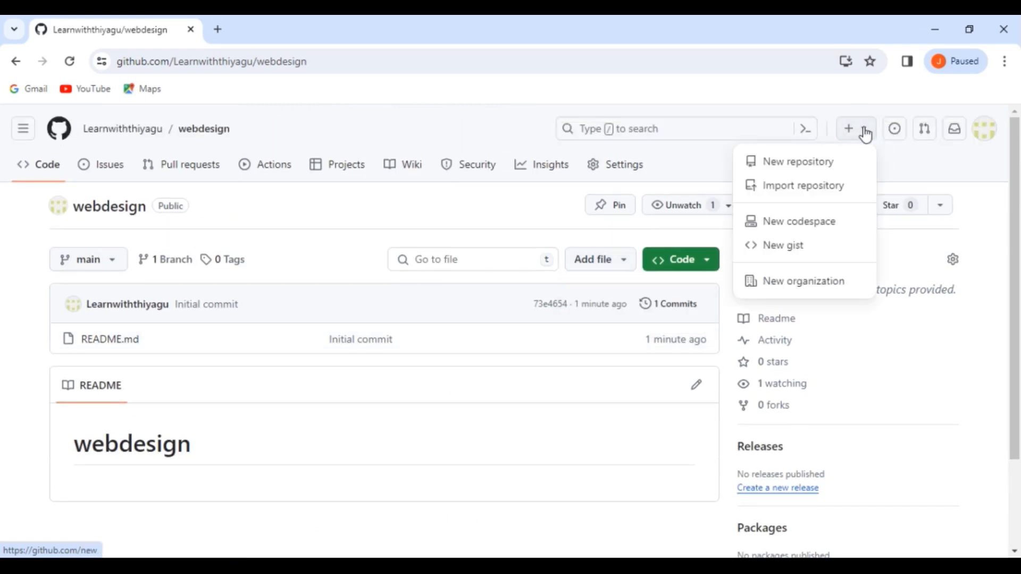
{"action": "left_click", "coordinate": [834, 164]}
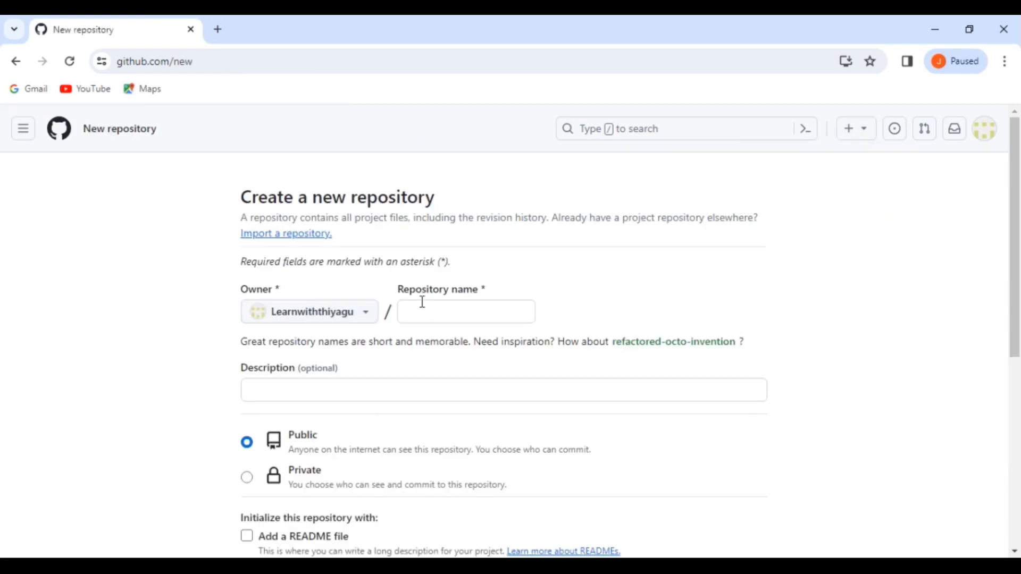
{"action": "left_click", "coordinate": [429, 314]}
{"action": "type", "text": "w"}
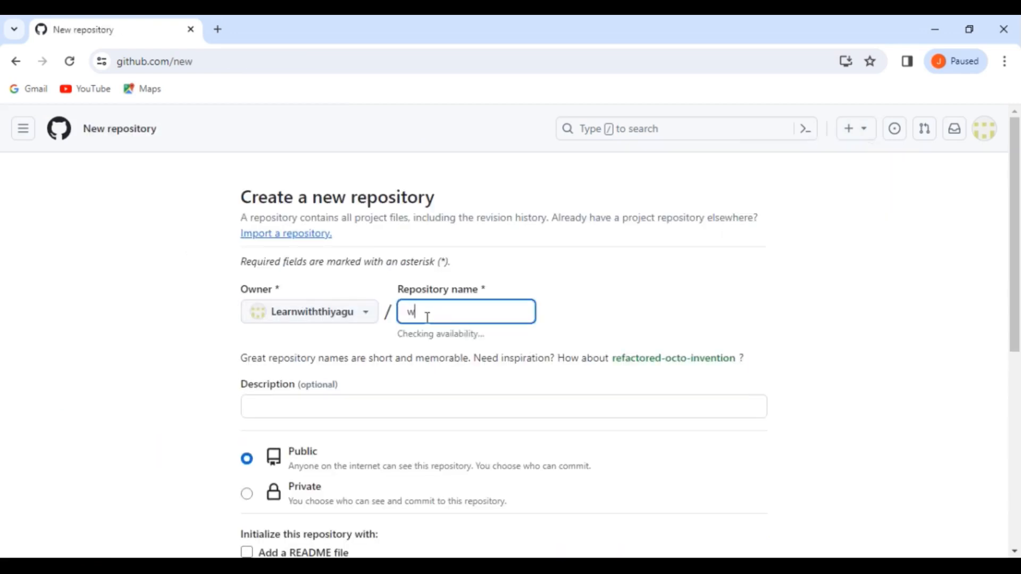
{"action": "type", "text": "ebsite"}
{"action": "type", "text": "sig"}
{"action": "type", "text": "n"}
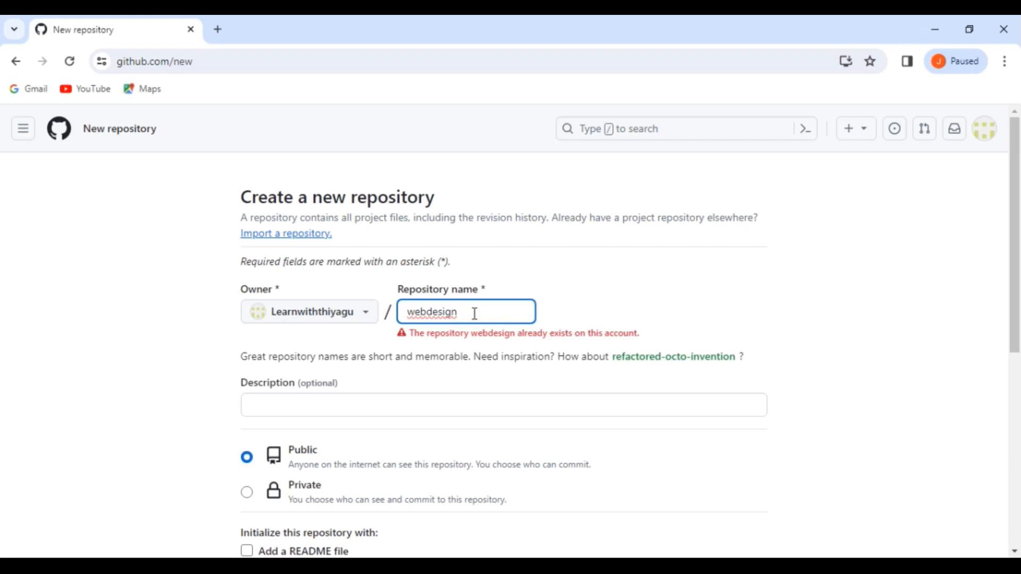
{"action": "type", "text": "1"}
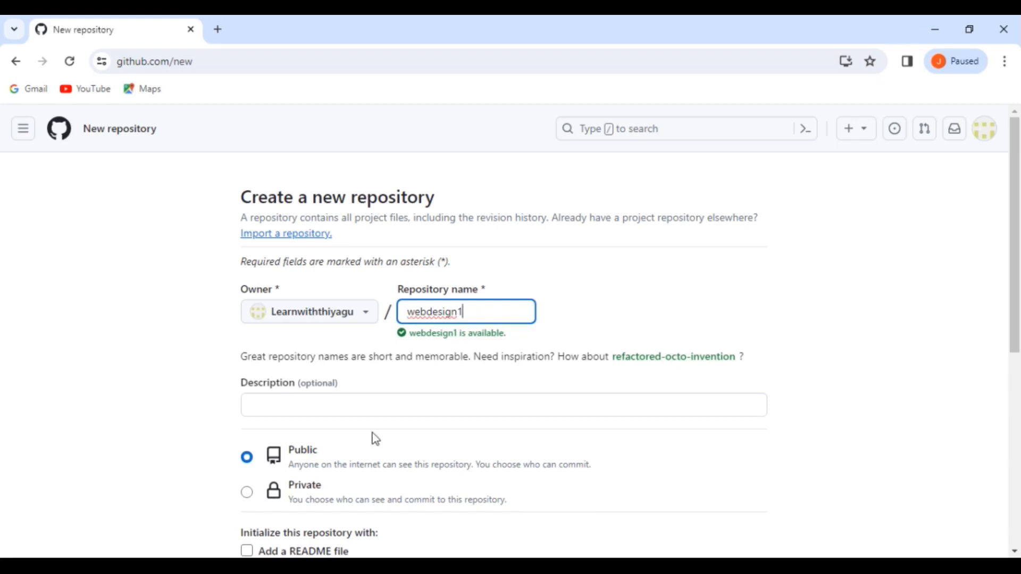
Create webdesign1 as a public repository without a README, .gitignore or license
{"action": "scroll", "coordinate": [376, 438], "scroll_direction": "down", "scroll_amount": 4}
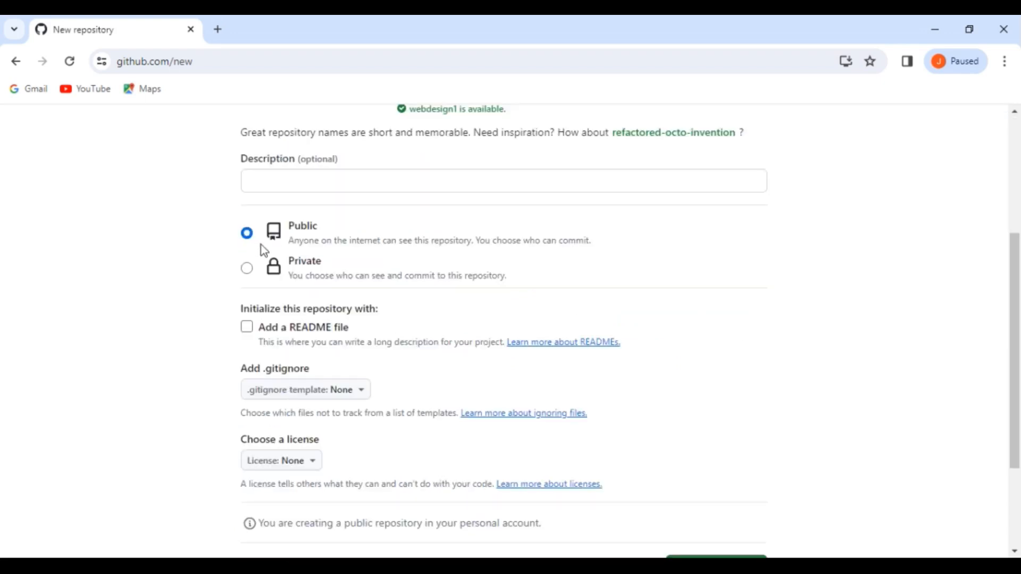
{"action": "scroll", "coordinate": [461, 356], "scroll_direction": "down", "scroll_amount": 1}
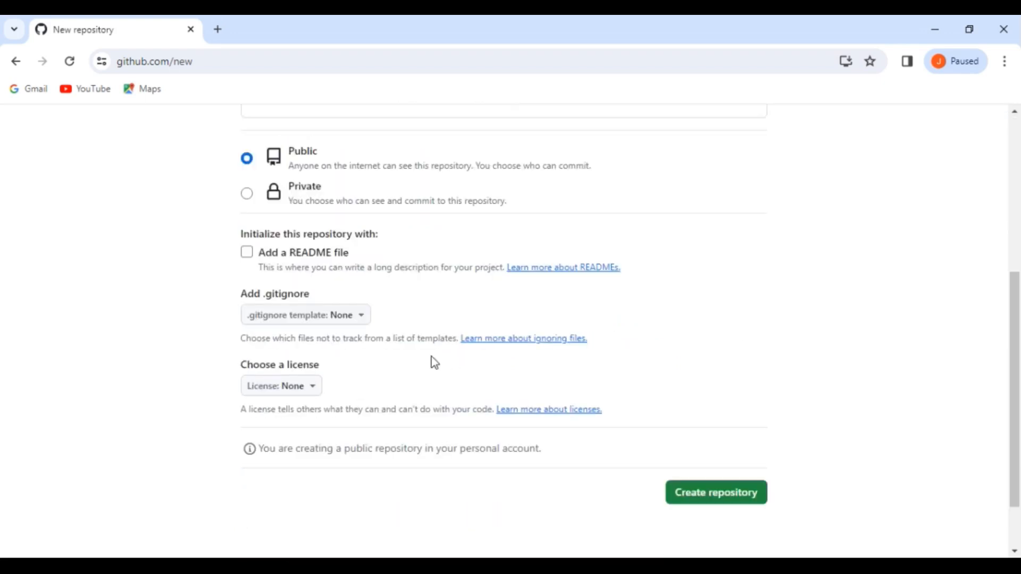
{"action": "left_click", "coordinate": [722, 499]}
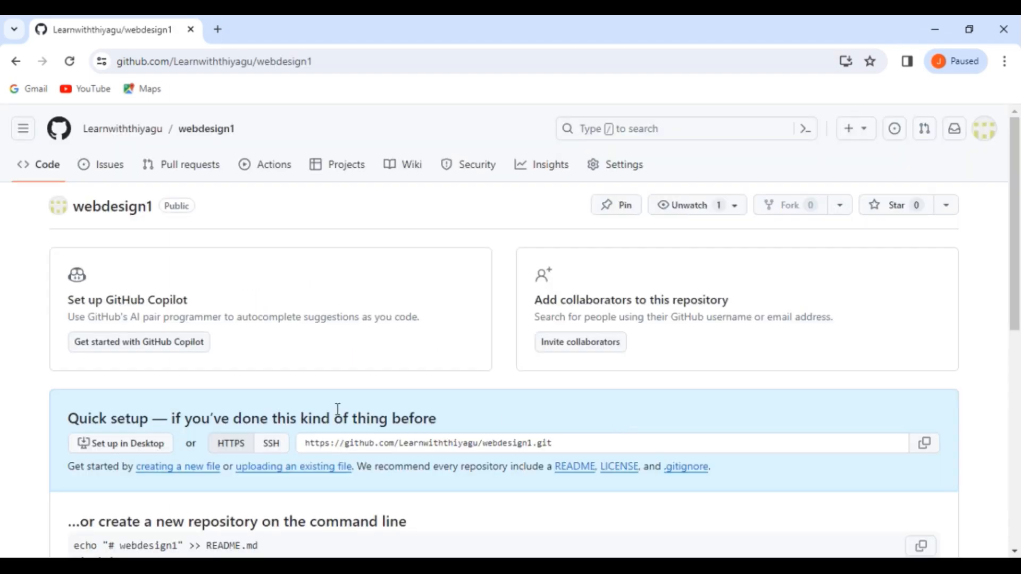
Review the command-line commands for creating a repository, and open the page for uploading existing files to webdesign1
{"action": "scroll", "coordinate": [496, 359], "scroll_direction": "down", "scroll_amount": 3}
{"action": "scroll", "coordinate": [501, 392], "scroll_direction": "down", "scroll_amount": 1}
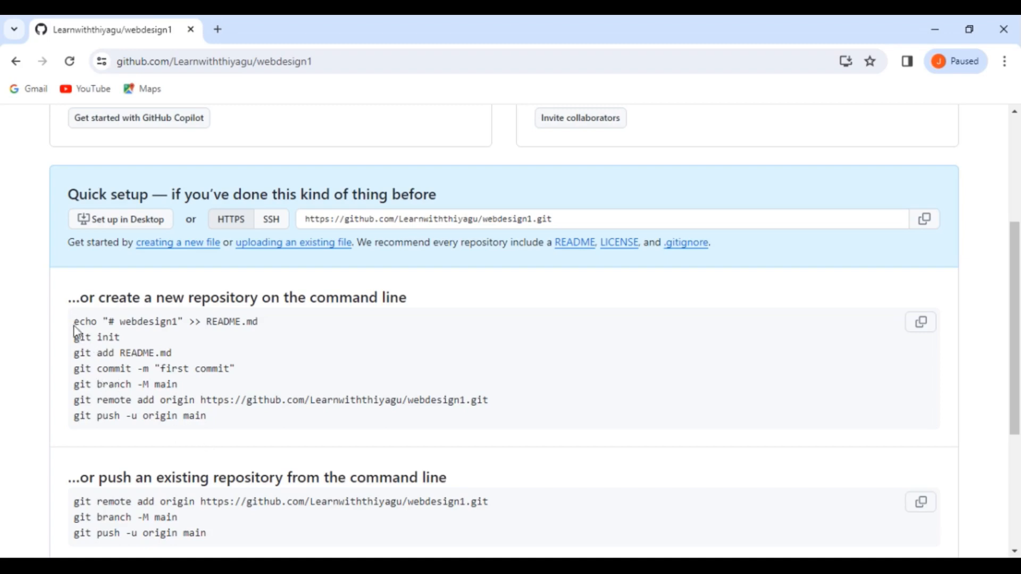
{"action": "left_click_drag", "start_coordinate": [77, 322], "coordinate": [266, 424]}
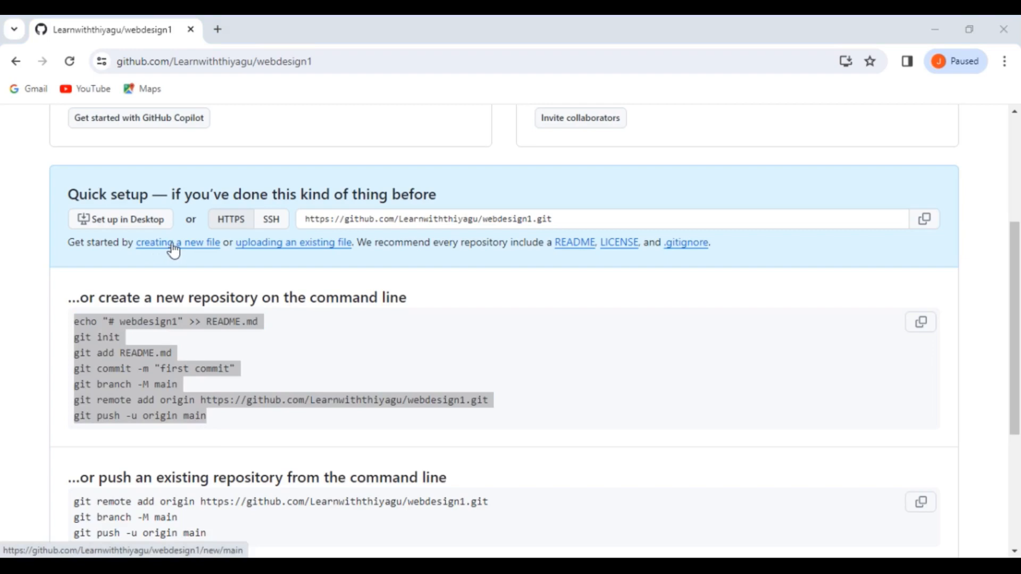
{"action": "scroll", "coordinate": [194, 251], "scroll_direction": "up", "scroll_amount": 1}
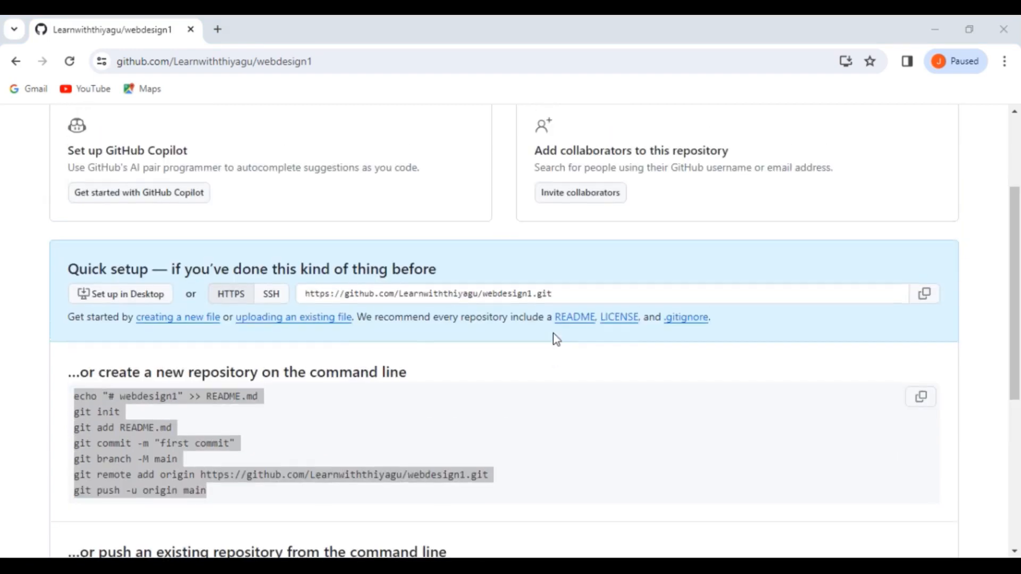
{"action": "left_click", "coordinate": [275, 322]}
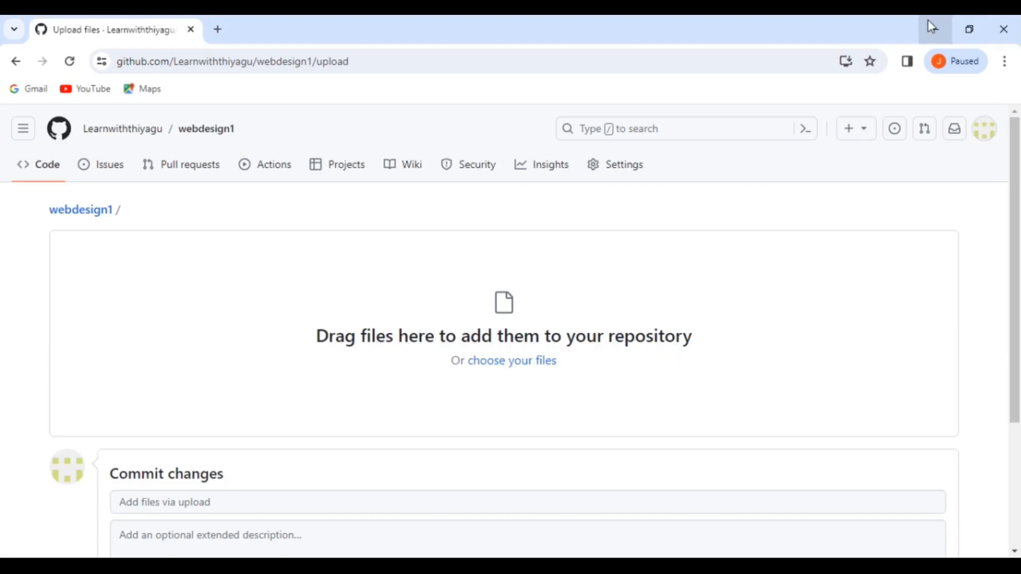
Decline the Bing offer and look through the onlie video and Desktop folders for a file to upload
{"action": "left_click", "coordinate": [934, 35]}
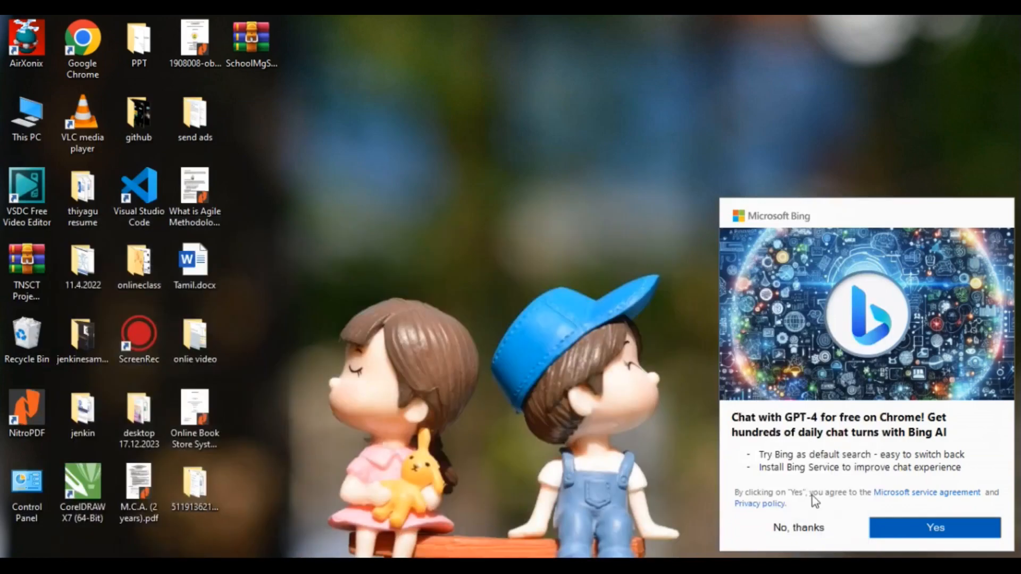
{"action": "left_click", "coordinate": [785, 539]}
{"action": "double_click", "coordinate": [195, 341]}
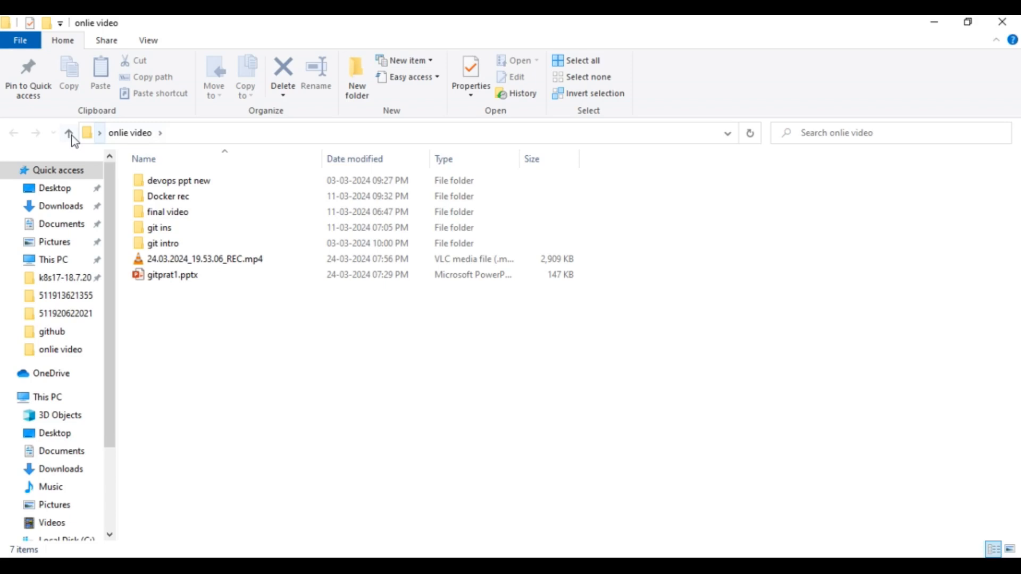
{"action": "left_click", "coordinate": [68, 133]}
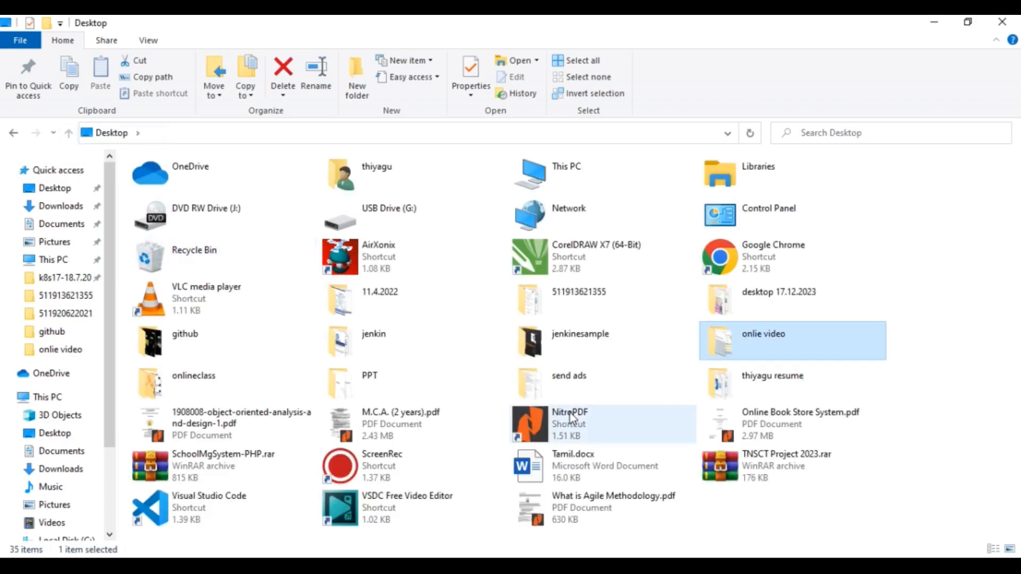
{"action": "left_click", "coordinate": [936, 26]}
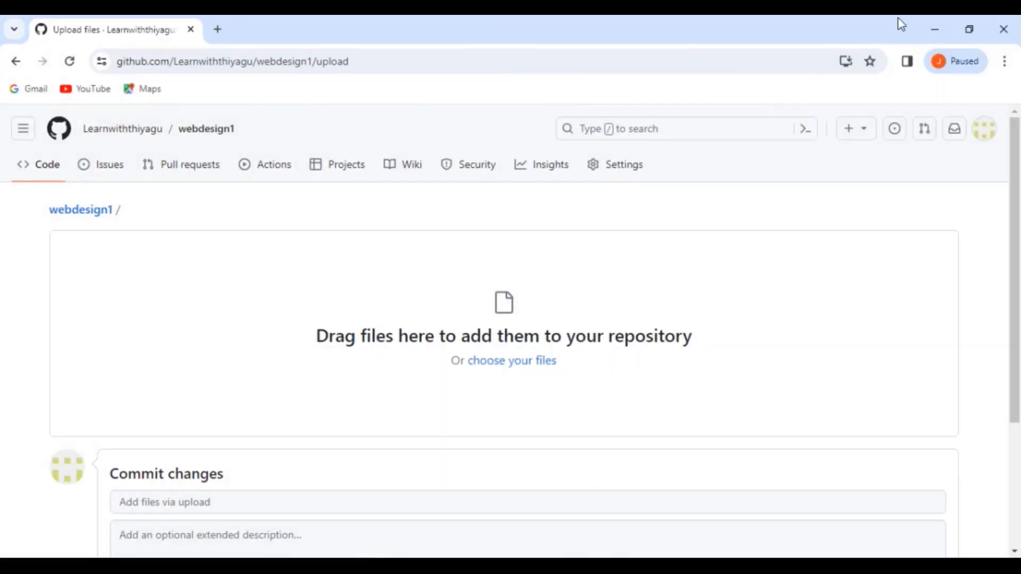
Try to add the What is Agile Methodology PDF from the desktop and commit the upload
{"action": "left_click", "coordinate": [936, 27]}
{"action": "left_click_drag", "start_coordinate": [195, 192], "coordinate": [406, 310]}
{"action": "scroll", "coordinate": [459, 317], "scroll_direction": "down", "scroll_amount": 3}
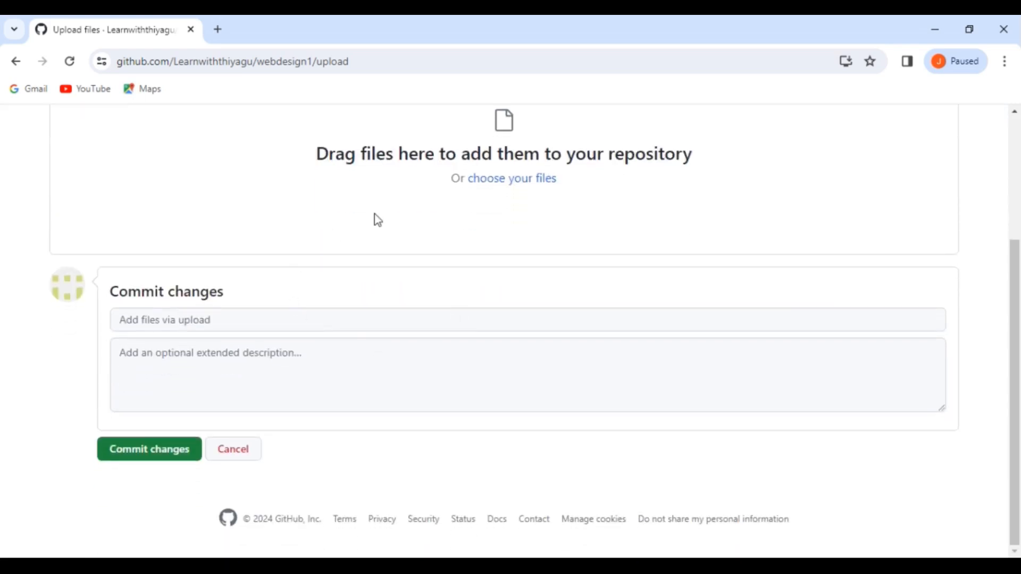
{"action": "left_click", "coordinate": [144, 452]}
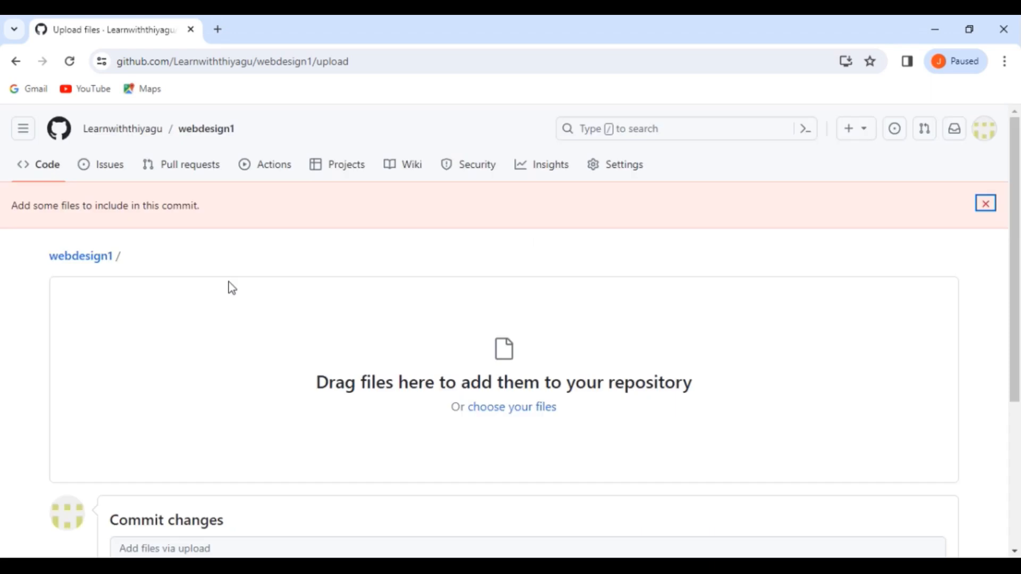
Resize the browser window beside the desktop files, add What is Agile Methodology.pdf to the webdesign1 upload, and maximize the window again
{"action": "scroll", "coordinate": [332, 367], "scroll_direction": "down", "scroll_amount": 3}
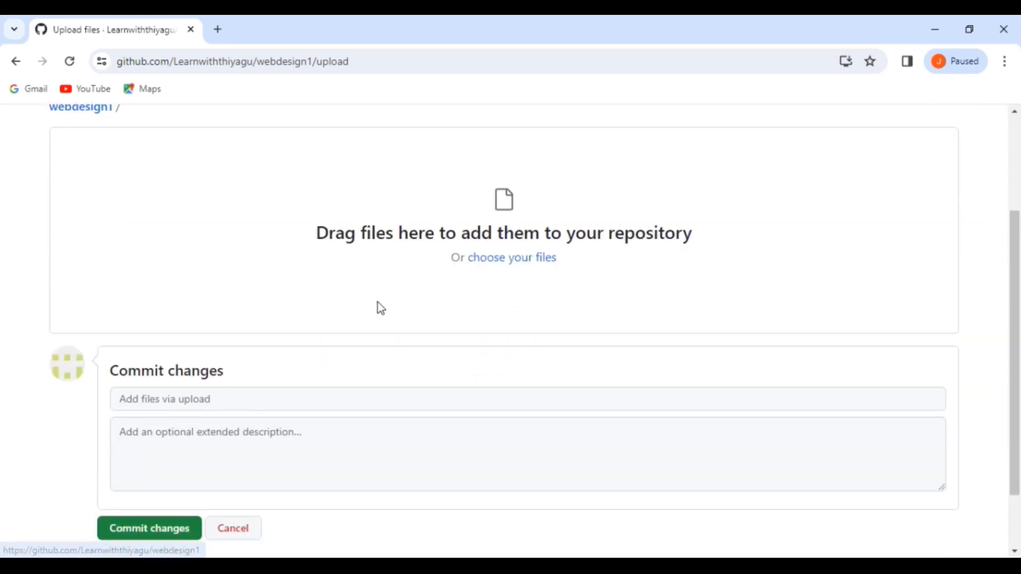
{"action": "scroll", "coordinate": [377, 302], "scroll_direction": "up", "scroll_amount": 2}
{"action": "left_click", "coordinate": [972, 32]}
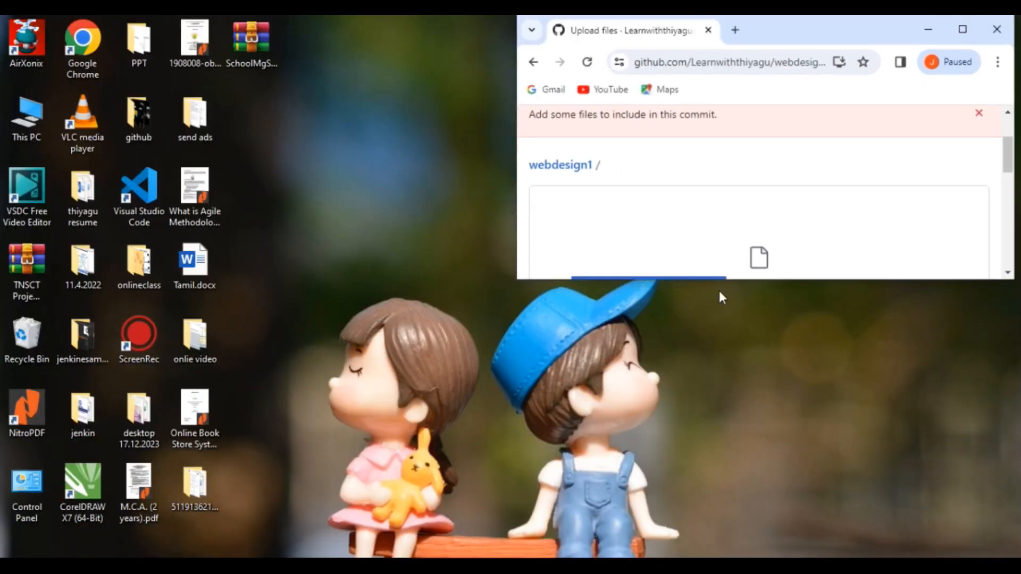
{"action": "left_click_drag", "start_coordinate": [719, 279], "coordinate": [720, 516]}
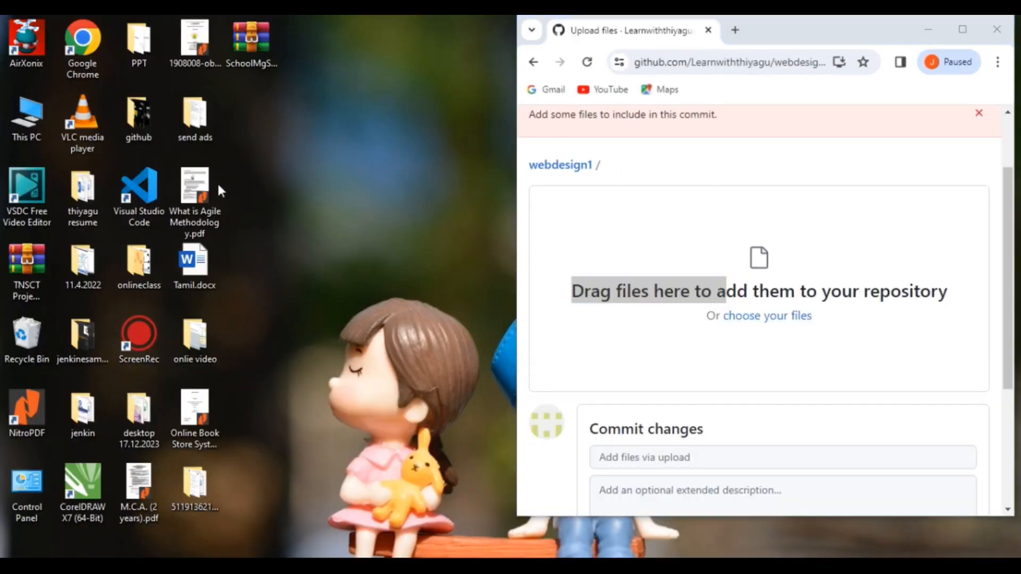
{"action": "left_click_drag", "start_coordinate": [198, 194], "coordinate": [768, 274]}
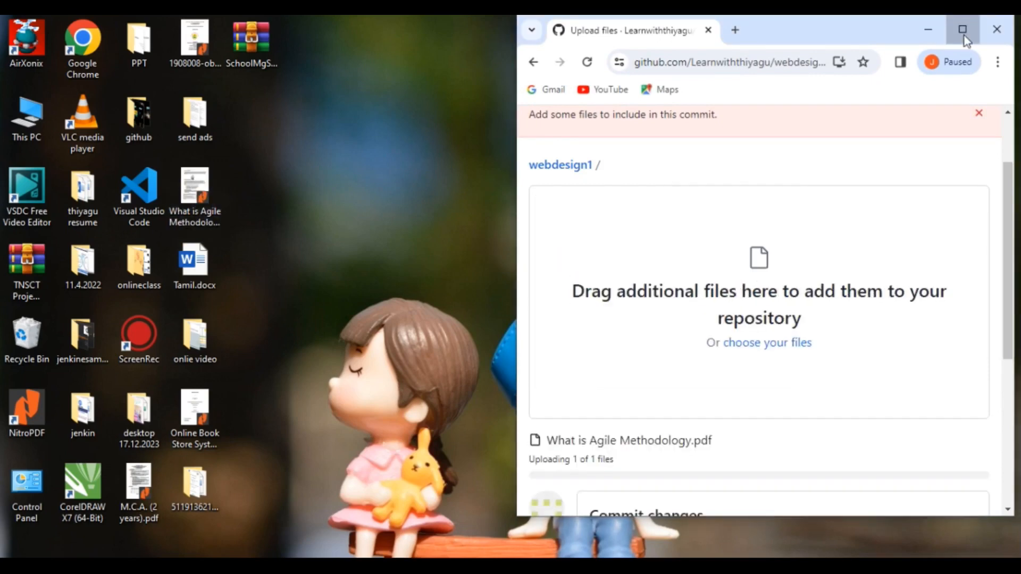
{"action": "left_click", "coordinate": [963, 30]}
{"action": "scroll", "coordinate": [126, 429], "scroll_direction": "down", "scroll_amount": 2}
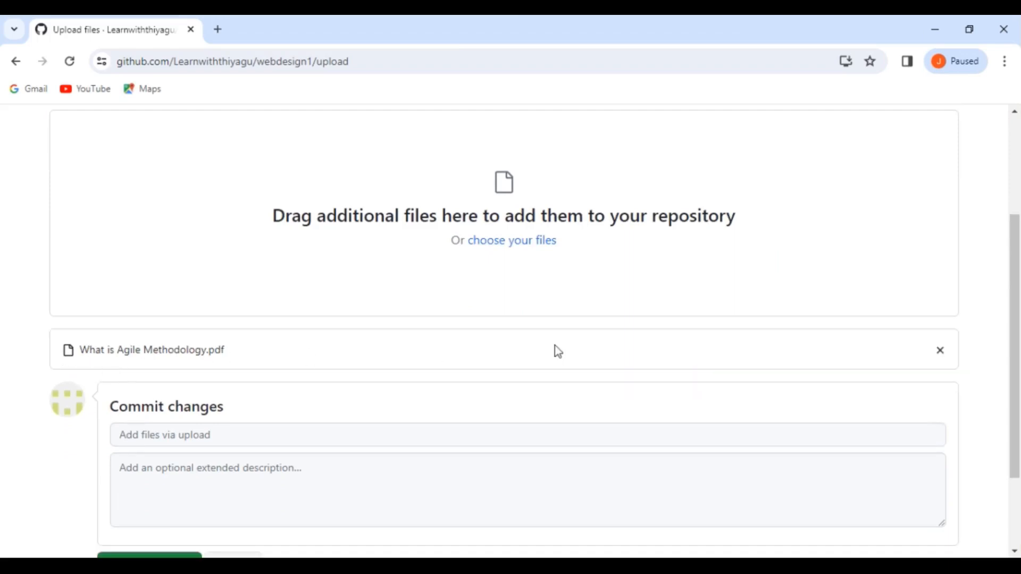
Try to commit the What is Agile Methodology.pdf upload to webdesign1, and dismiss the alert
{"action": "scroll", "coordinate": [558, 351], "scroll_direction": "down", "scroll_amount": 3}
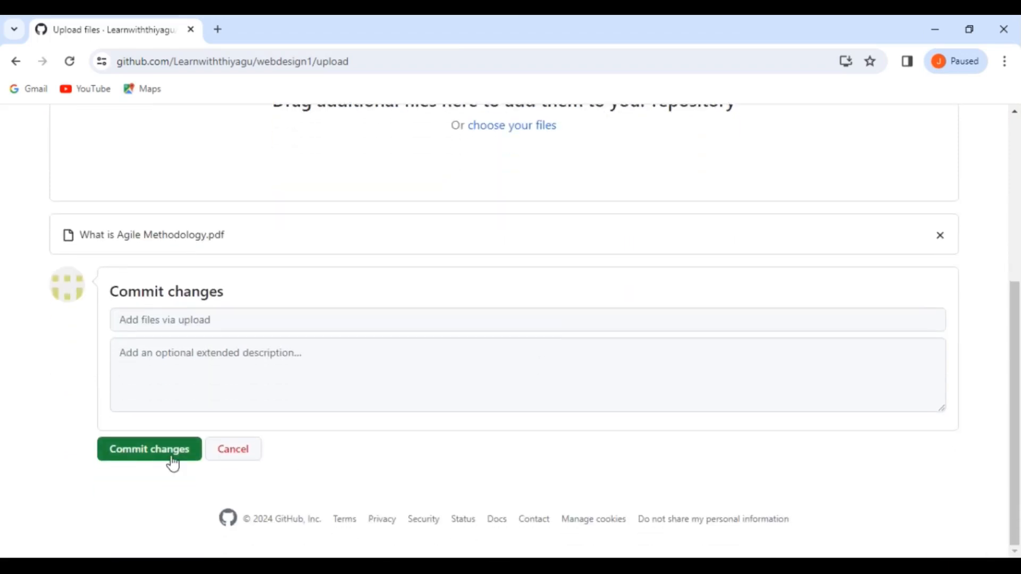
{"action": "left_click", "coordinate": [173, 461]}
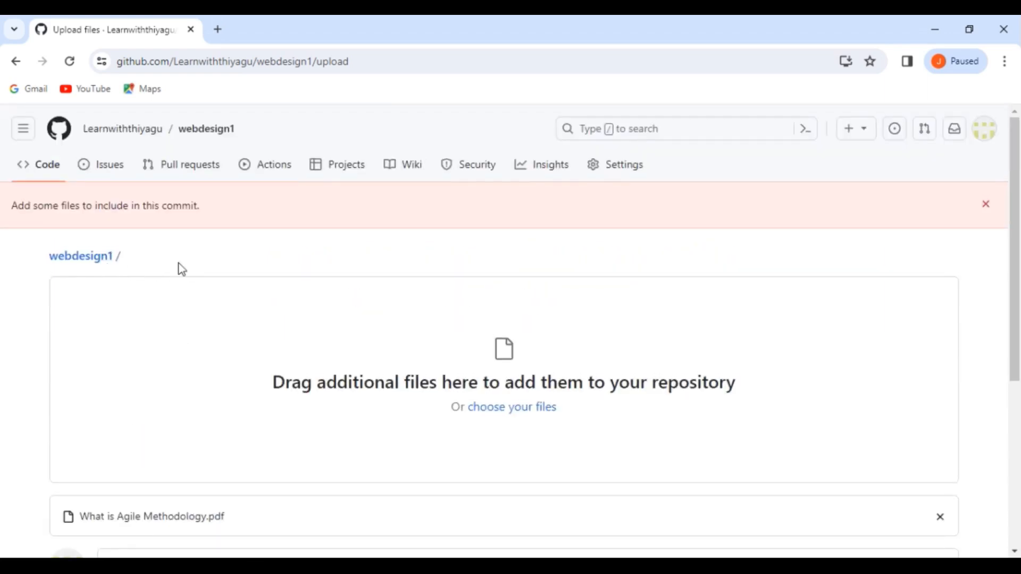
{"action": "left_click", "coordinate": [986, 204]}
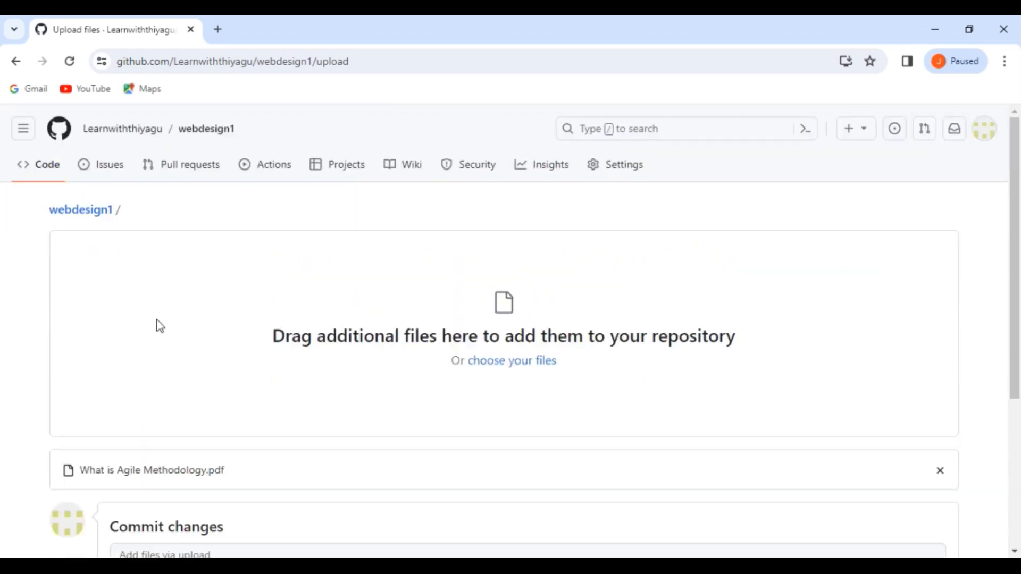
Commit the What is Agile Methodology.pdf upload to webdesign1 with the default message and no extended description
{"action": "scroll", "coordinate": [159, 325], "scroll_direction": "down", "scroll_amount": 4}
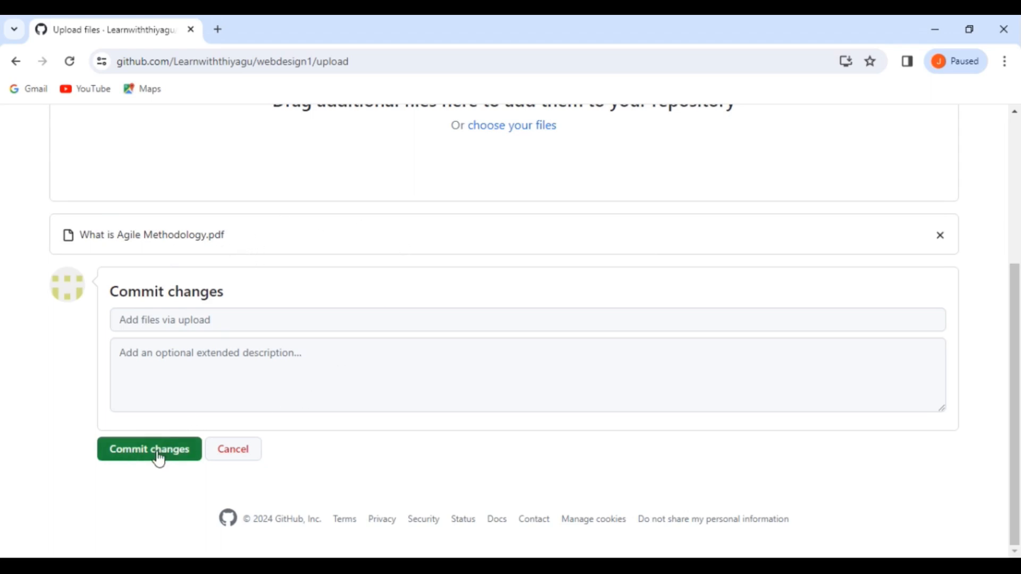
{"action": "left_click", "coordinate": [186, 320]}
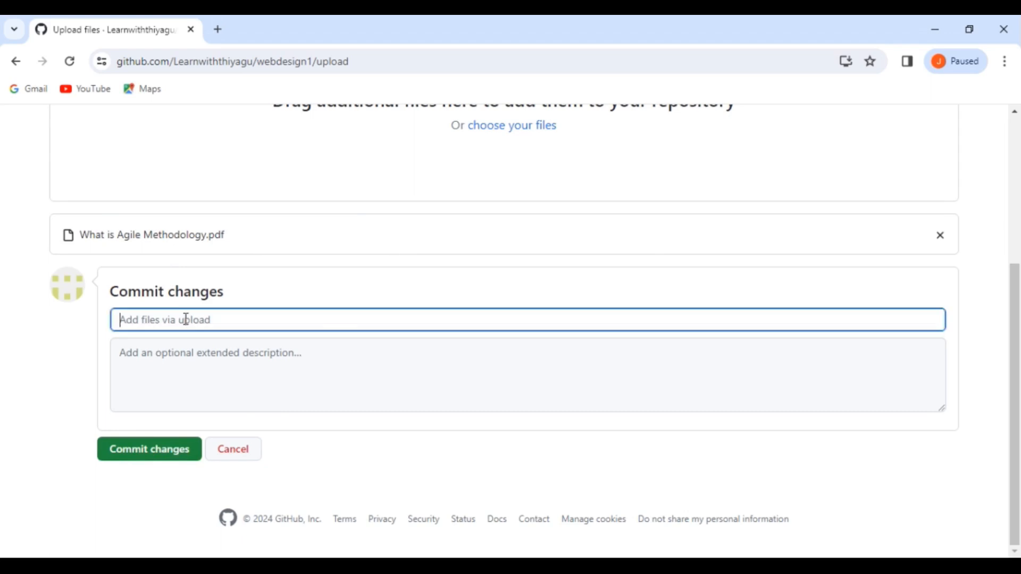
{"action": "left_click", "coordinate": [185, 369]}
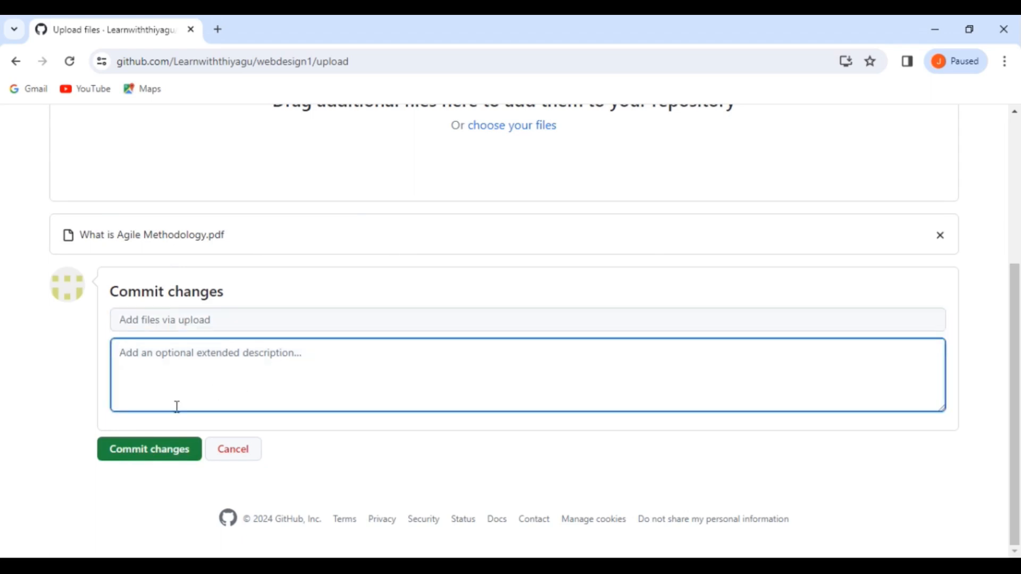
{"action": "left_click", "coordinate": [149, 456]}
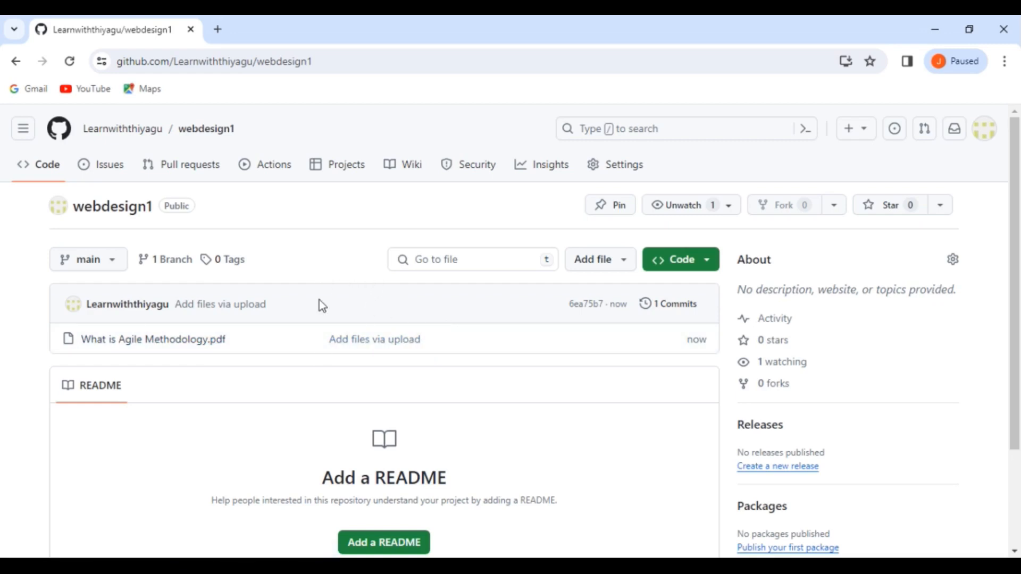
Go to the account's profile page, open the webdesign repository, and open its page for uploading files
{"action": "scroll", "coordinate": [415, 438], "scroll_direction": "down", "scroll_amount": 2}
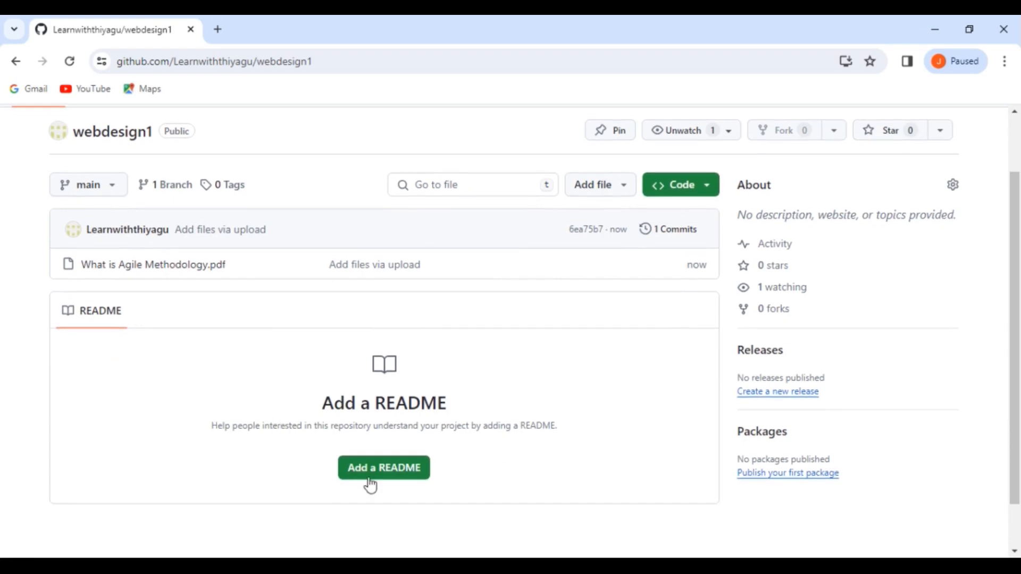
{"action": "scroll", "coordinate": [422, 421], "scroll_direction": "up", "scroll_amount": 2}
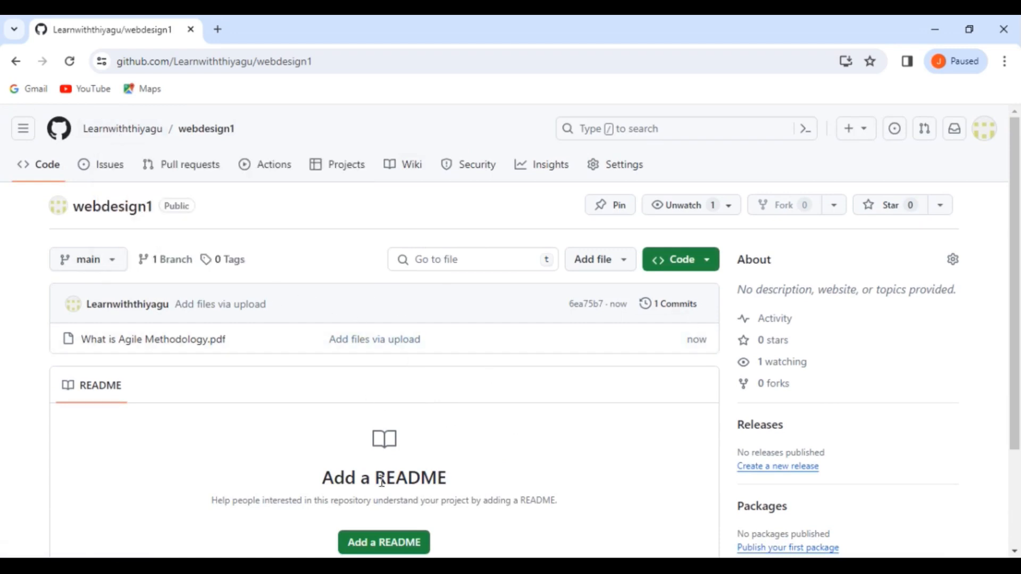
{"action": "left_click", "coordinate": [134, 140]}
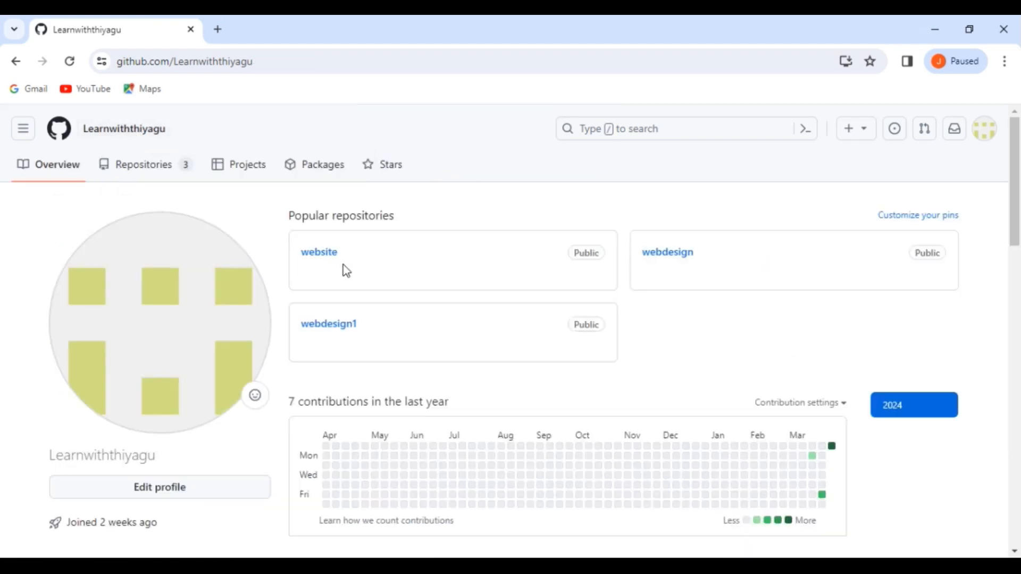
{"action": "left_click", "coordinate": [669, 255]}
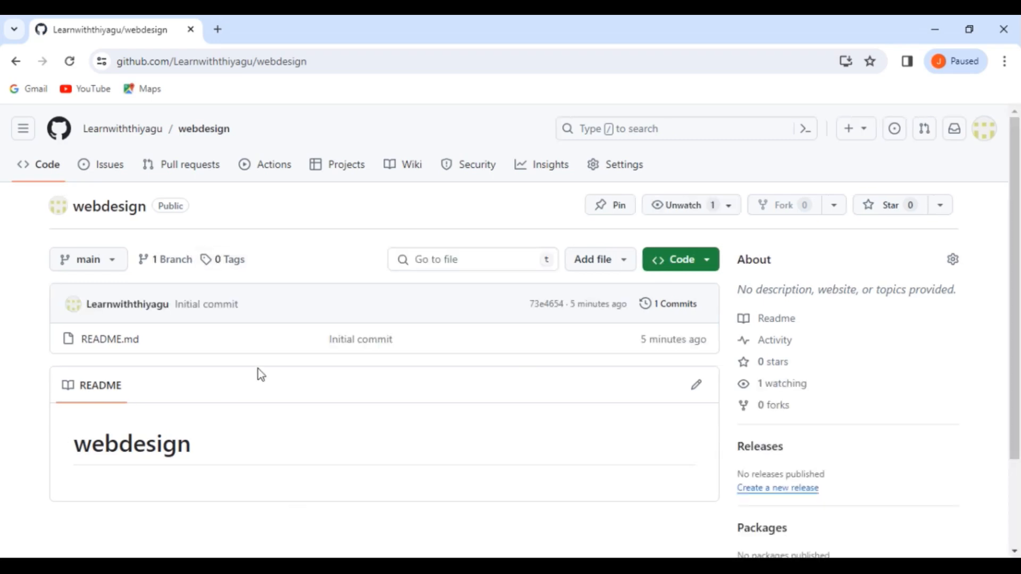
{"action": "left_click", "coordinate": [592, 272]}
{"action": "left_click", "coordinate": [625, 320]}
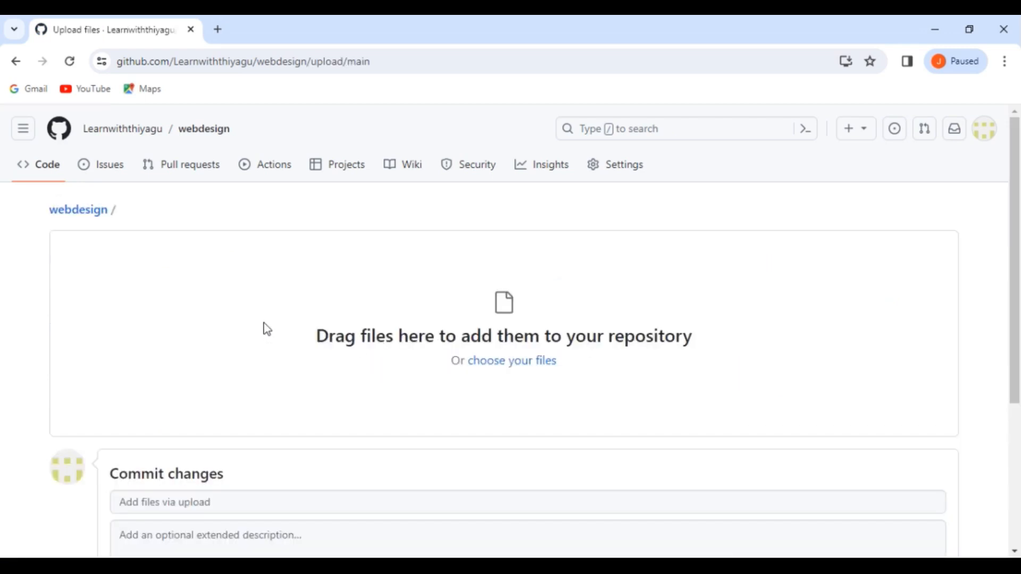
Restore the browser to a smaller window beside the desktop files, and open the send ads folder
{"action": "scroll", "coordinate": [543, 308], "scroll_direction": "down", "scroll_amount": 1}
{"action": "scroll", "coordinate": [543, 308], "scroll_direction": "down", "scroll_amount": 2}
{"action": "scroll", "coordinate": [445, 246], "scroll_direction": "up", "scroll_amount": 2}
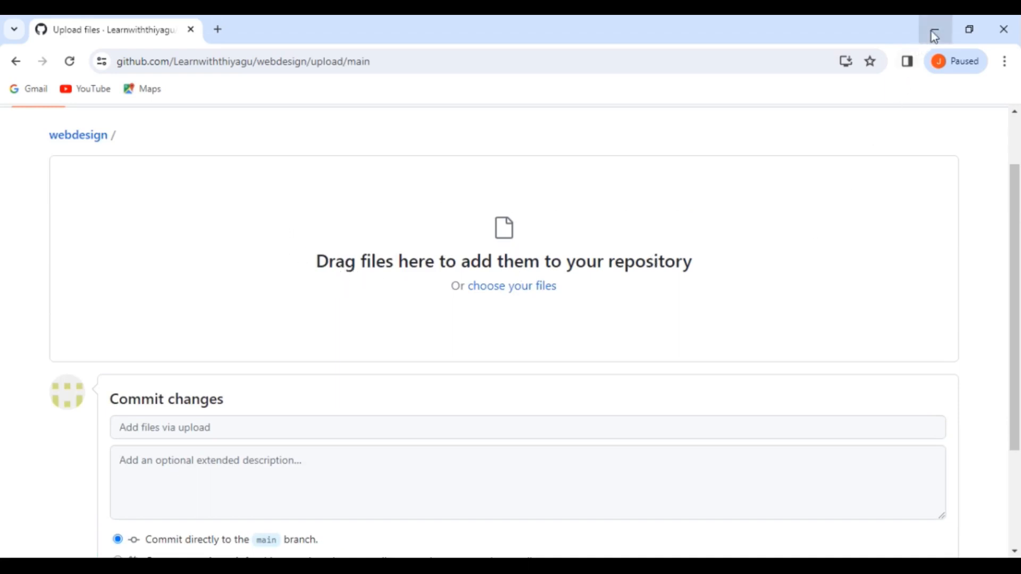
{"action": "left_click", "coordinate": [967, 29]}
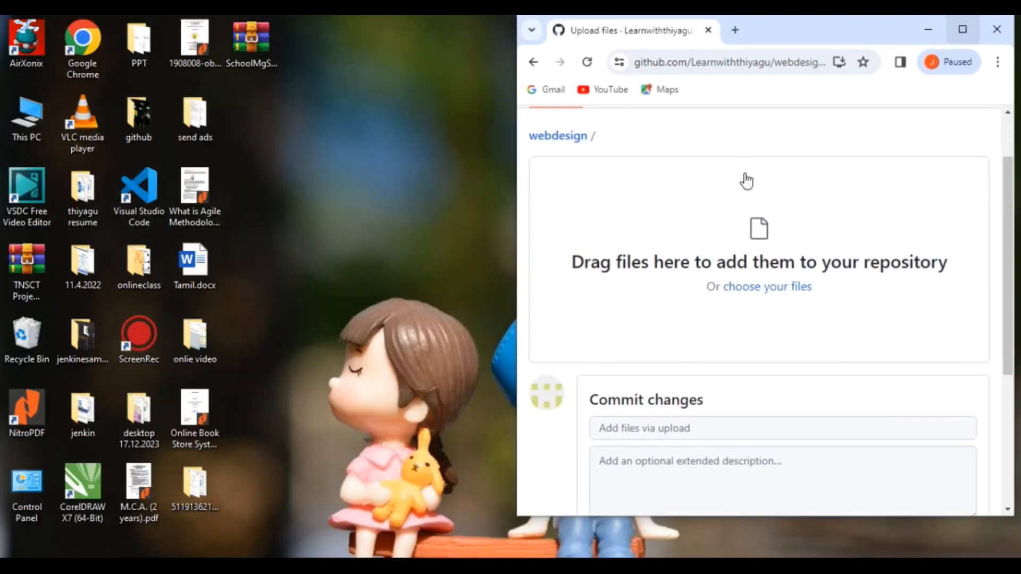
{"action": "left_click", "coordinate": [187, 107]}
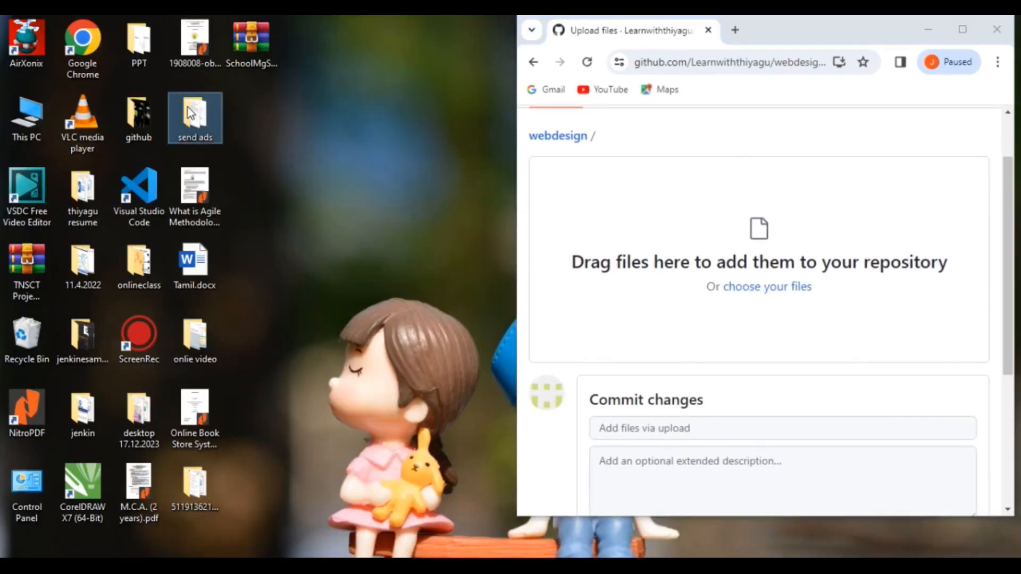
{"action": "double_click", "coordinate": [190, 112]}
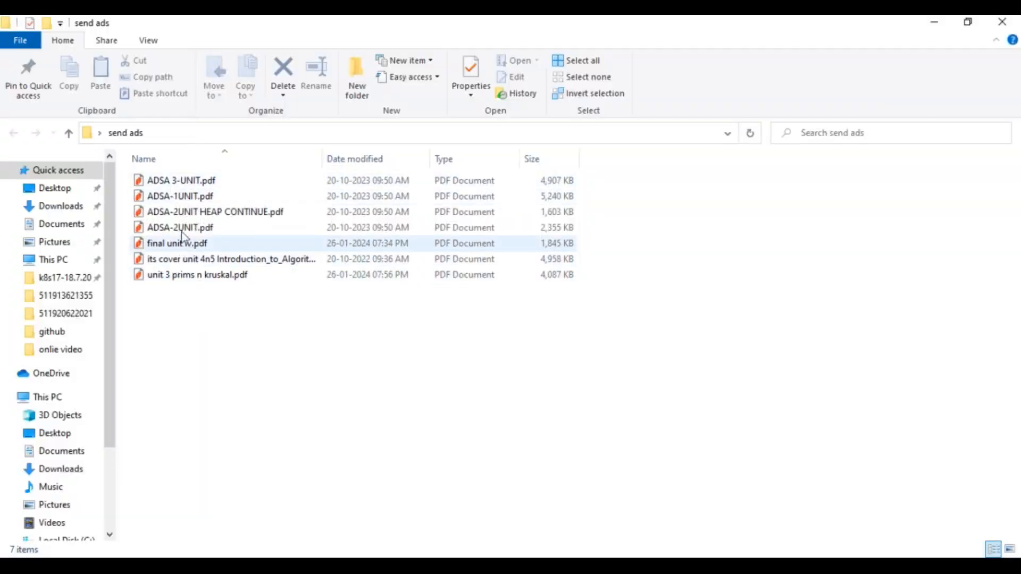
Add ADSA 3-UNIT.pdf from the send ads folder to the webdesign upload, and commit it directly to the main branch
{"action": "double_click", "coordinate": [199, 180]}
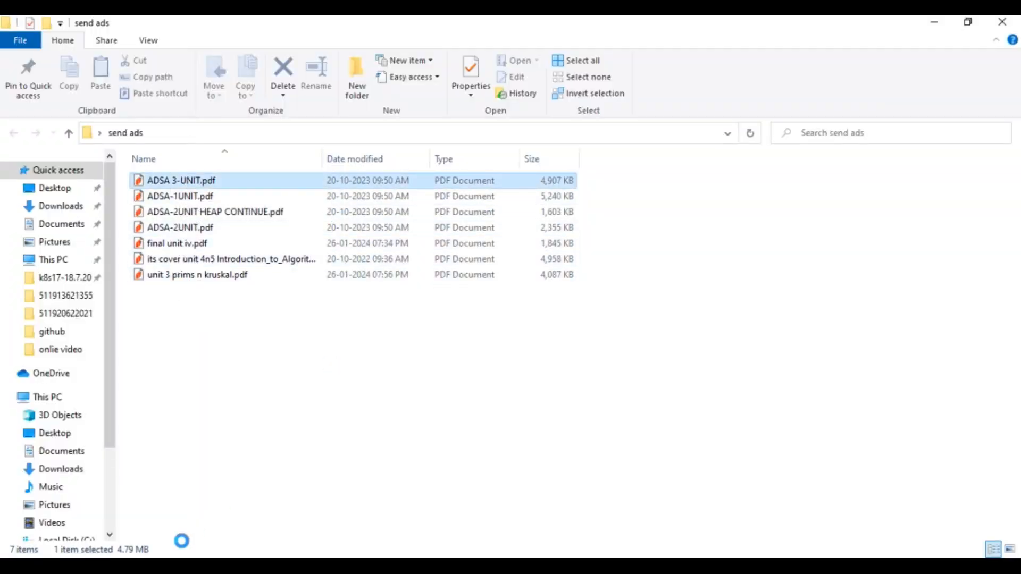
{"action": "left_click", "coordinate": [175, 565]}
{"action": "left_click_drag", "start_coordinate": [731, 326], "coordinate": [782, 271]}
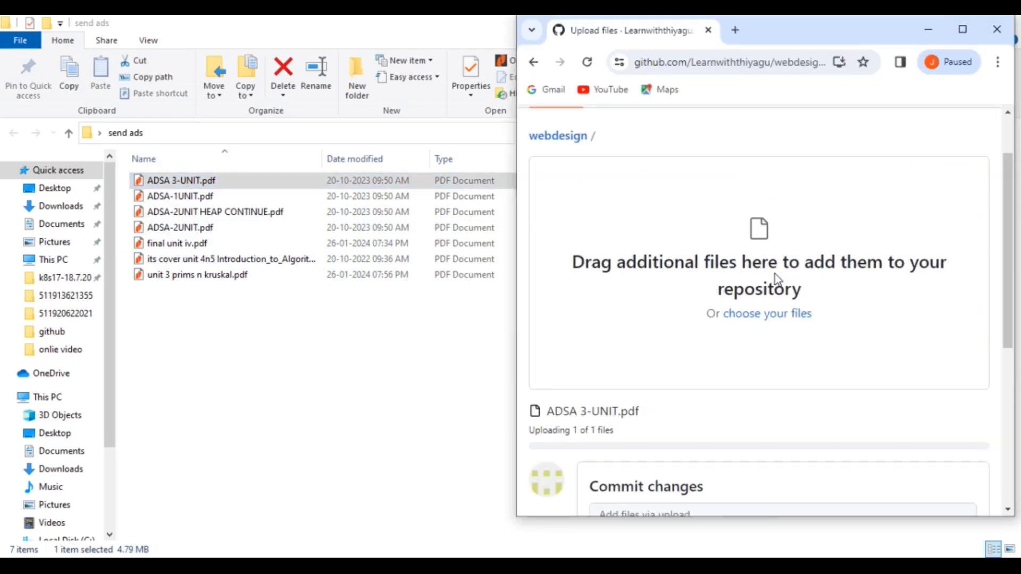
{"action": "left_click", "coordinate": [962, 30]}
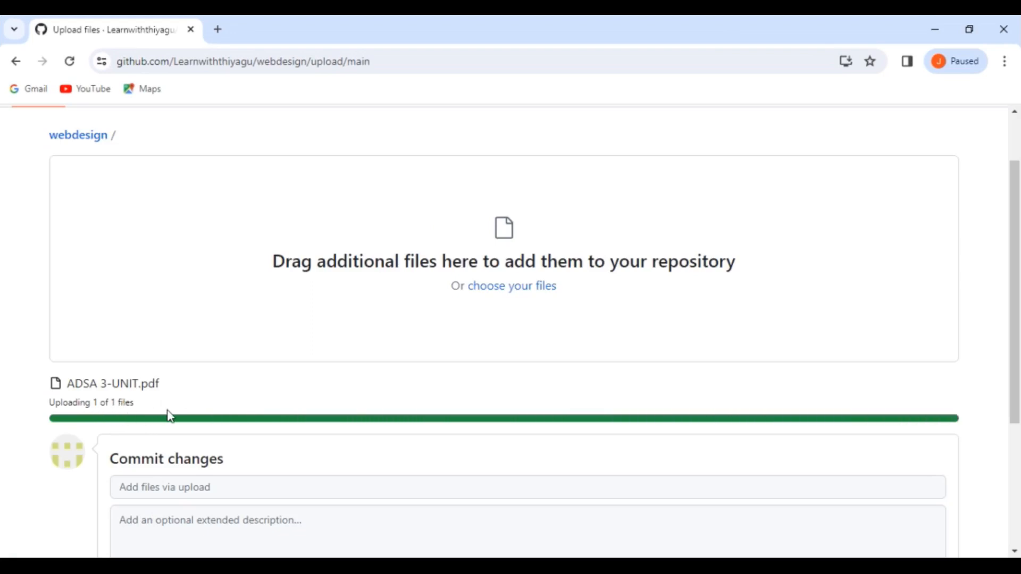
{"action": "scroll", "coordinate": [244, 396], "scroll_direction": "down", "scroll_amount": 4}
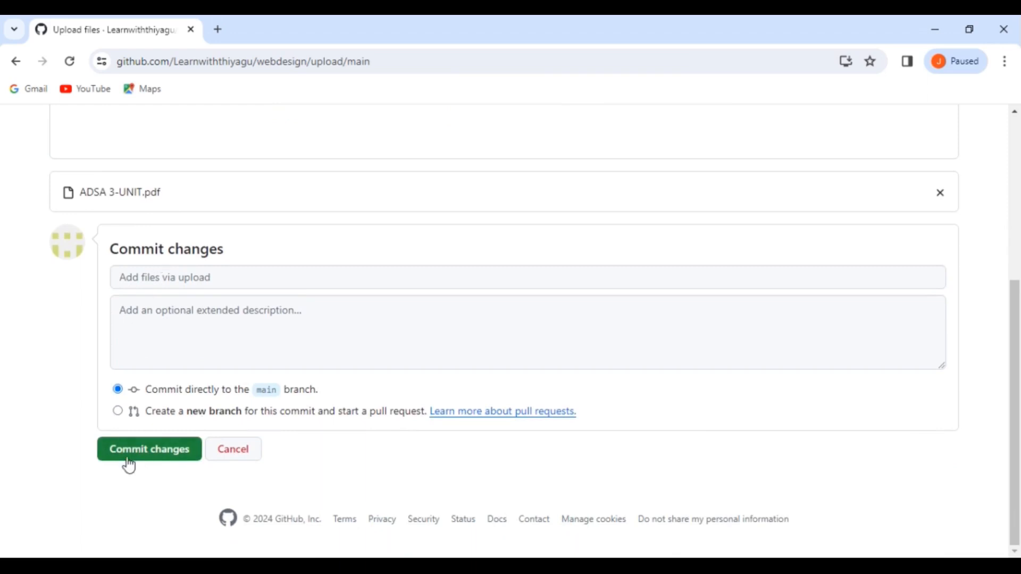
{"action": "left_click", "coordinate": [134, 460]}
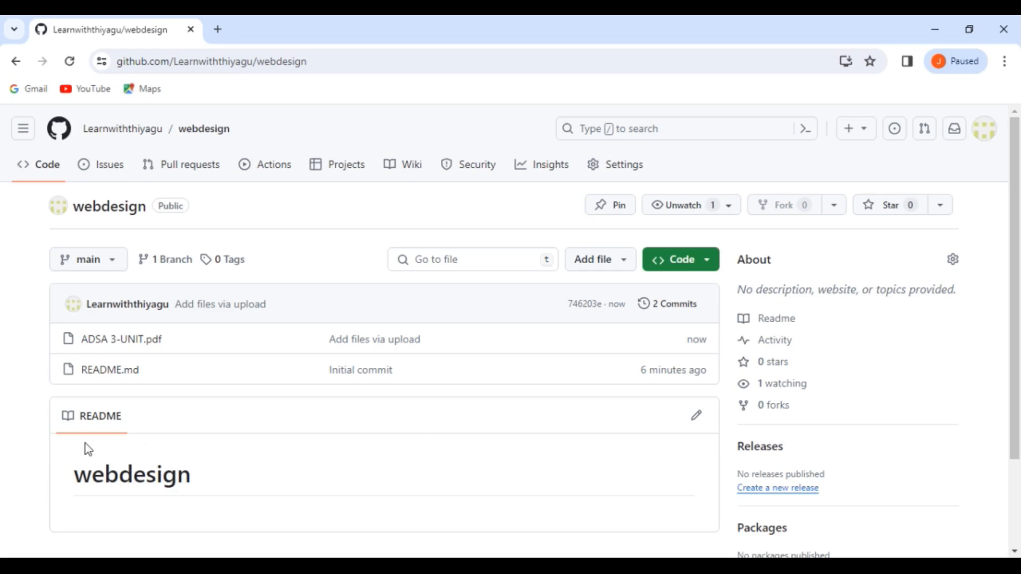
Open the webdesign repository's README.md for editing, and return to the repository page without making changes
{"action": "scroll", "coordinate": [276, 447], "scroll_direction": "down", "scroll_amount": 3}
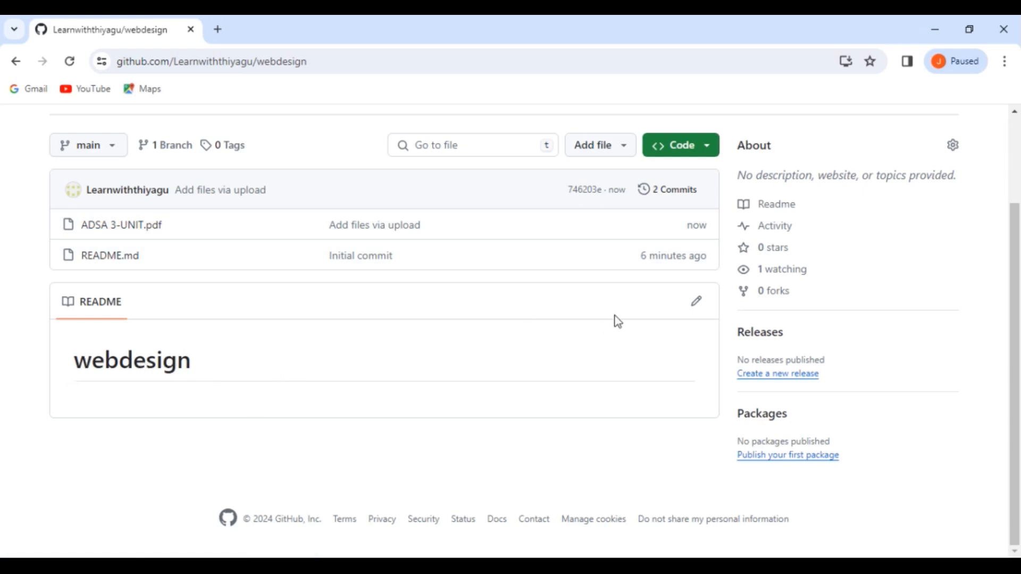
{"action": "left_click", "coordinate": [698, 302]}
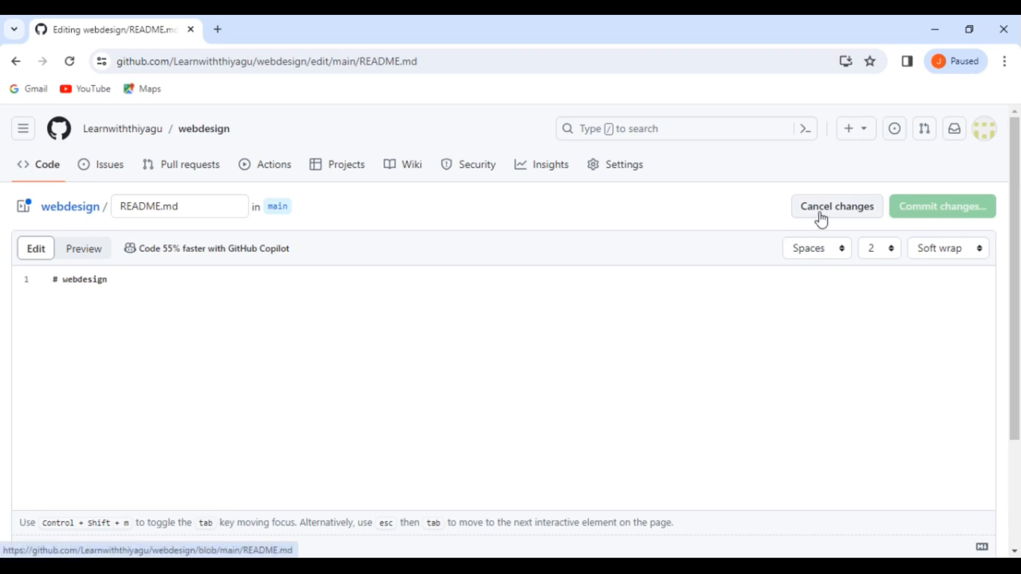
{"action": "left_click", "coordinate": [75, 212]}
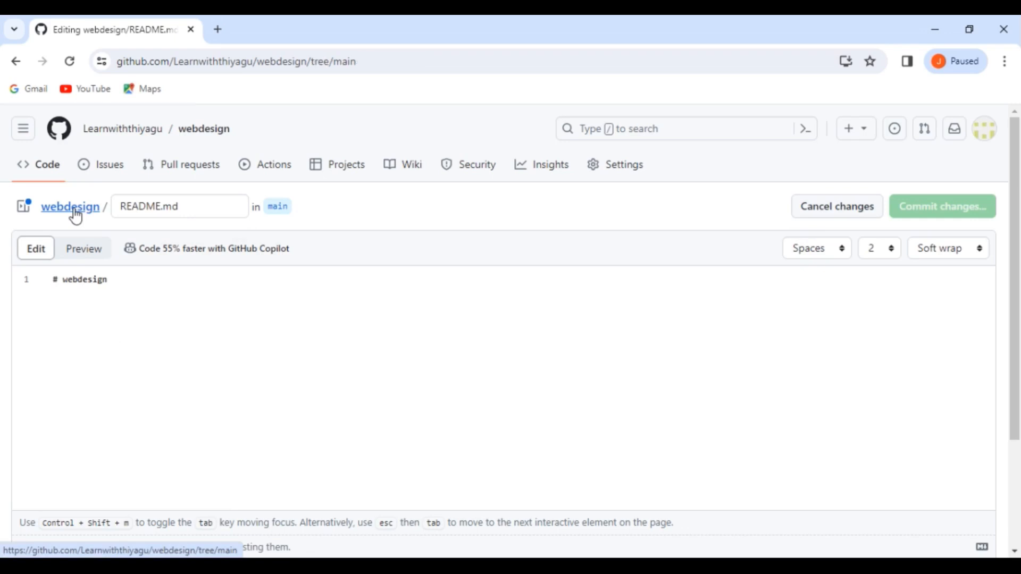